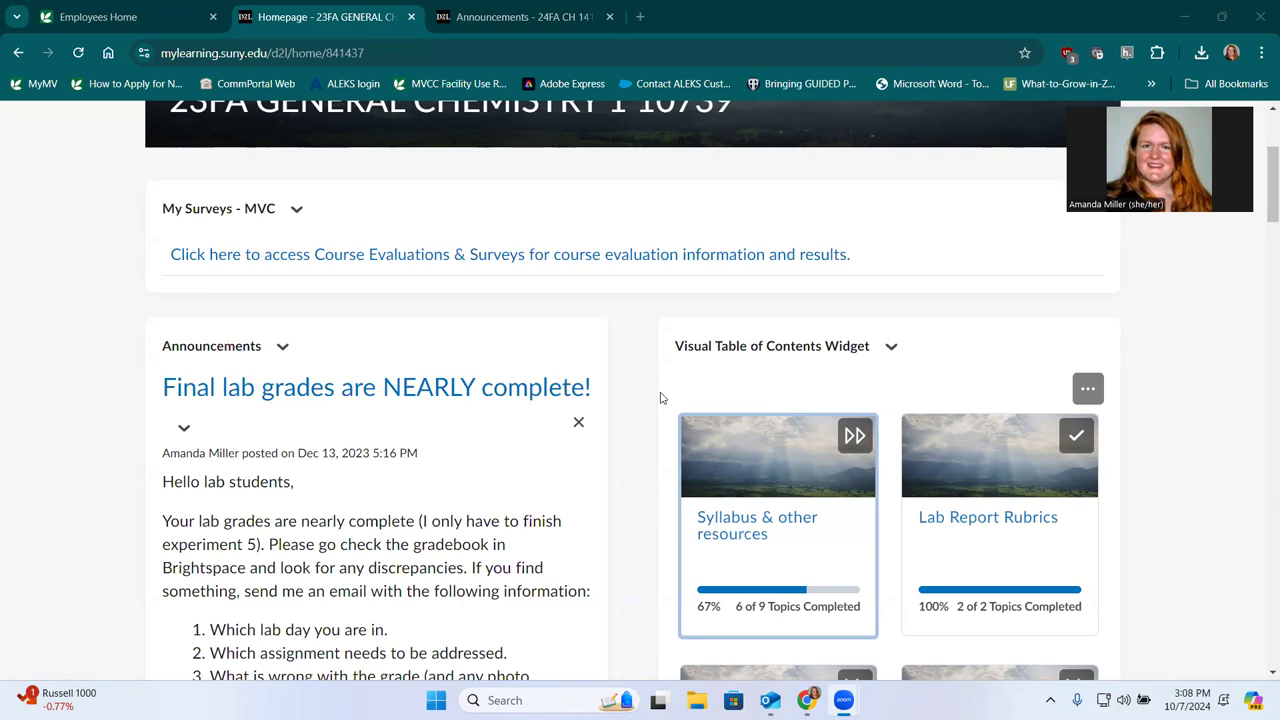
# Find the Lab Report UPLOADS module in the course's visual table of contents and open it.
pyautogui.scroll(-4, 664, 390)
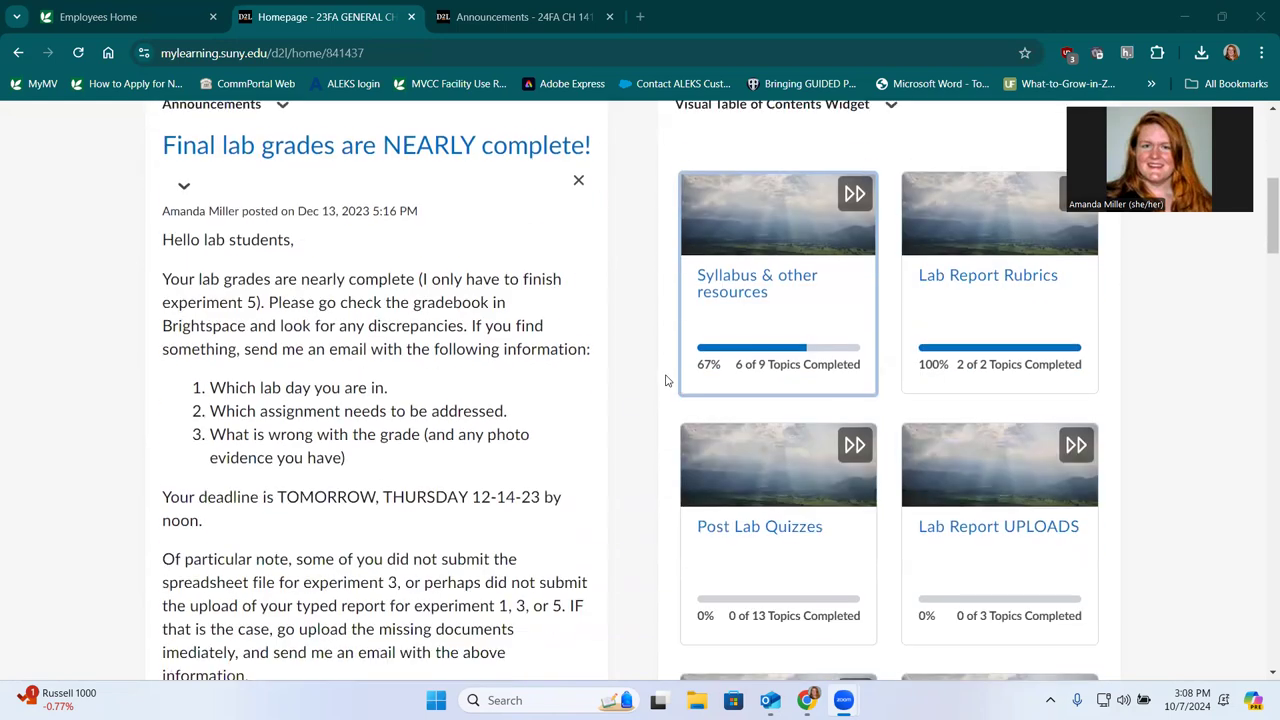
pyautogui.scroll(-2, 668, 380)
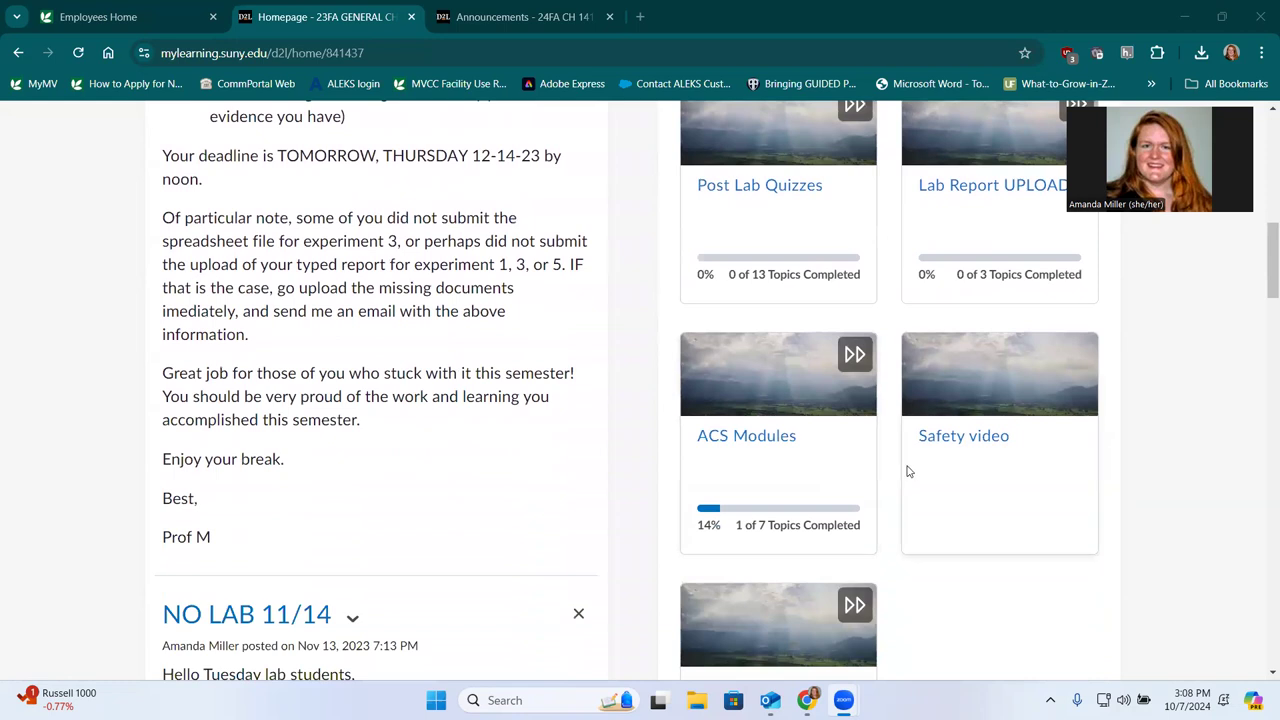
pyautogui.scroll(1, 935, 450)
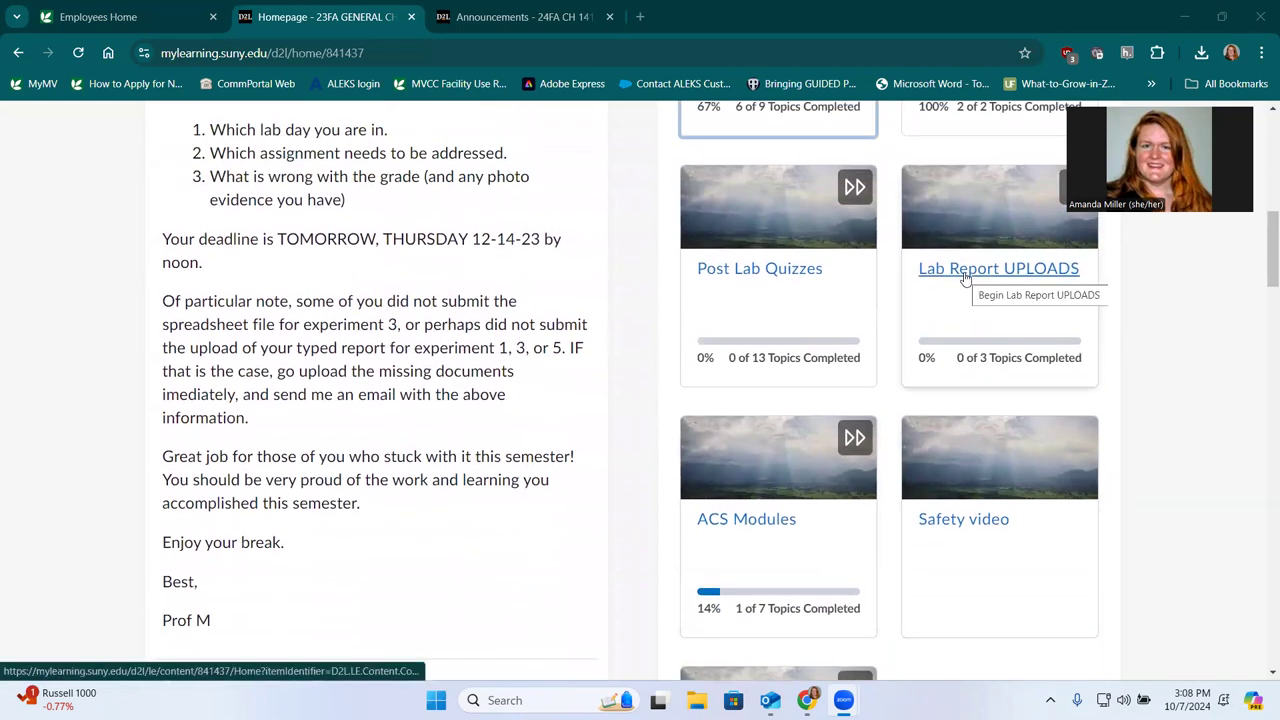
pyautogui.click(965, 278)
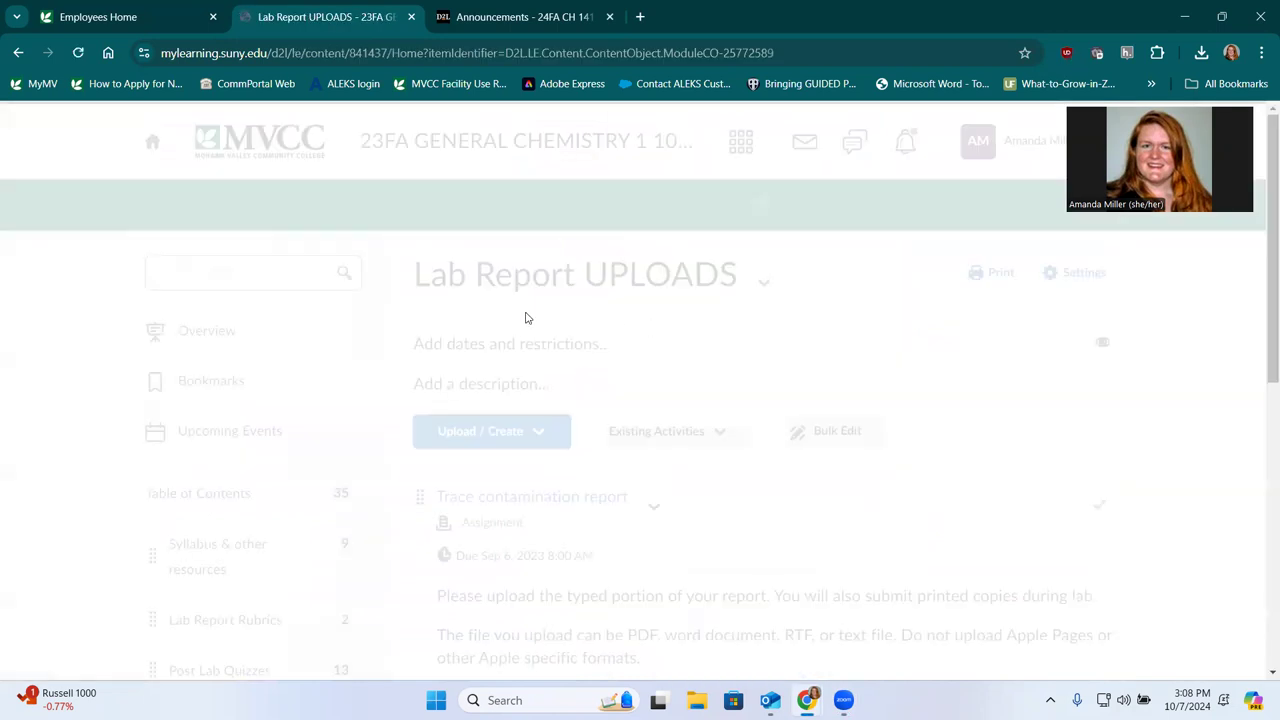
# Start adding a Turnitin - MVC assignment to the Lab Report UPLOADS module as an existing activity.
pyautogui.click(687, 441)
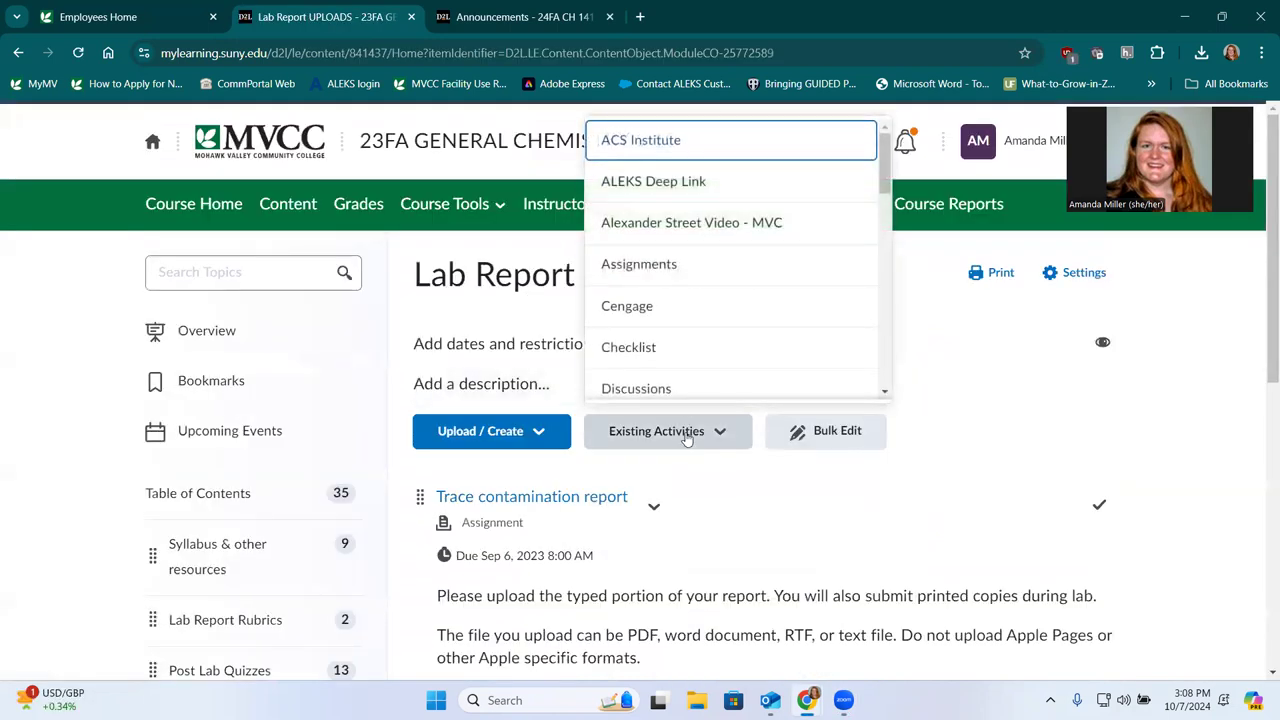
pyautogui.scroll(-2, 687, 345)
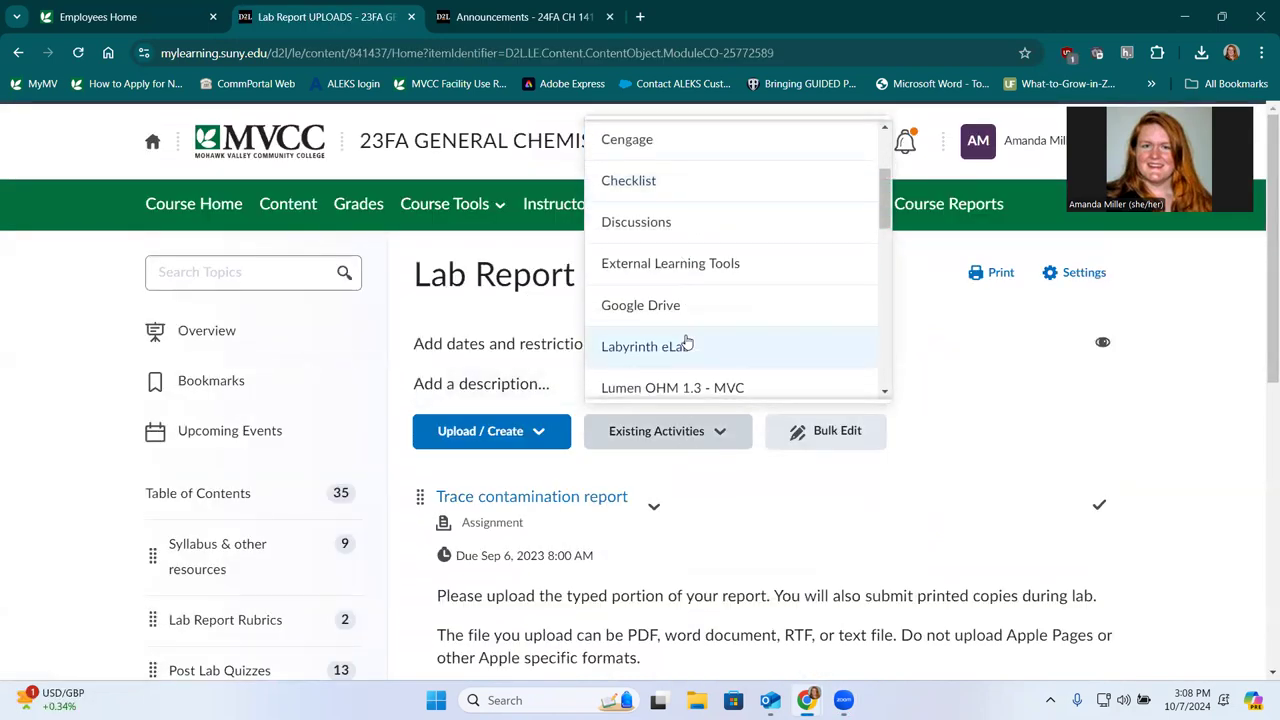
pyautogui.scroll(-5, 687, 343)
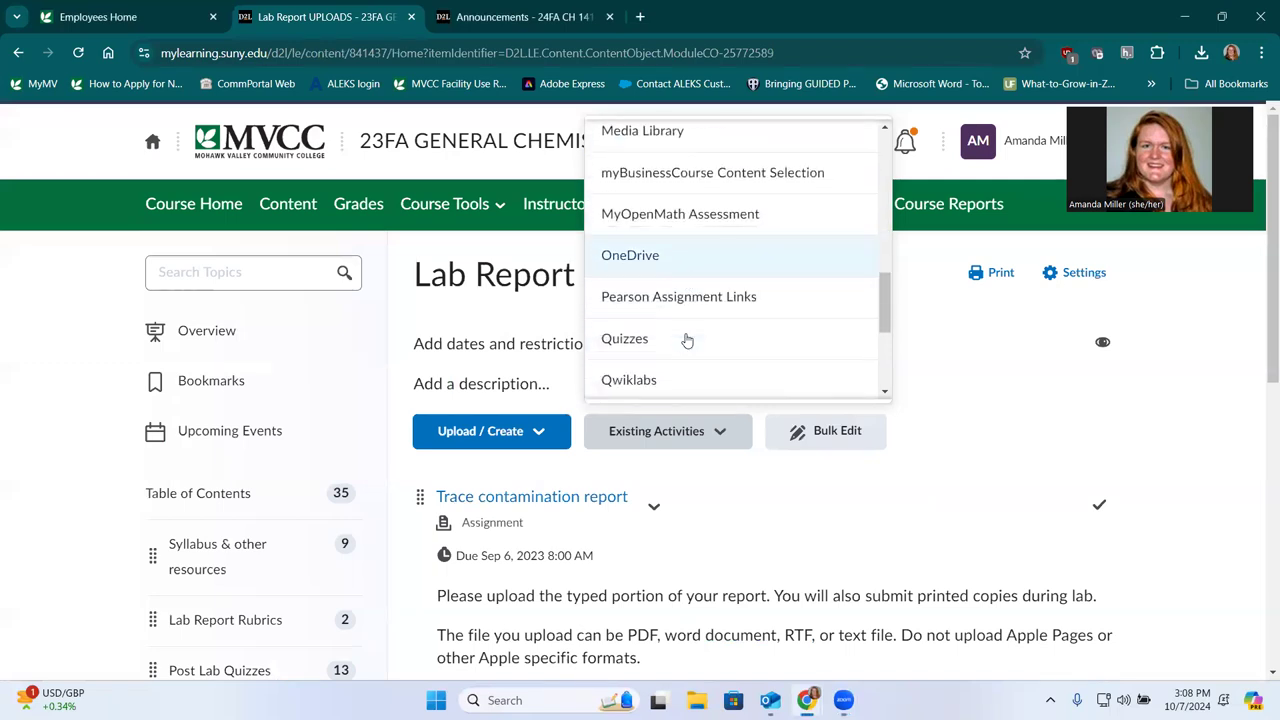
pyautogui.scroll(-4, 687, 341)
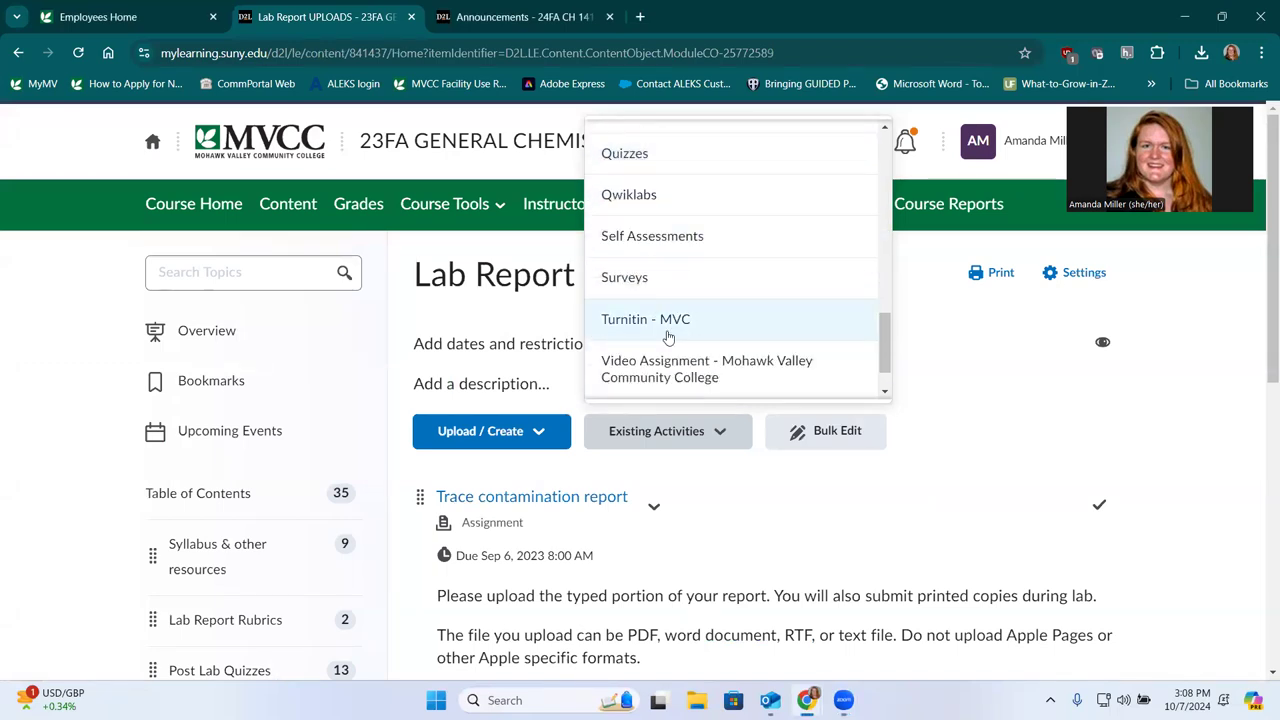
pyautogui.click(668, 336)
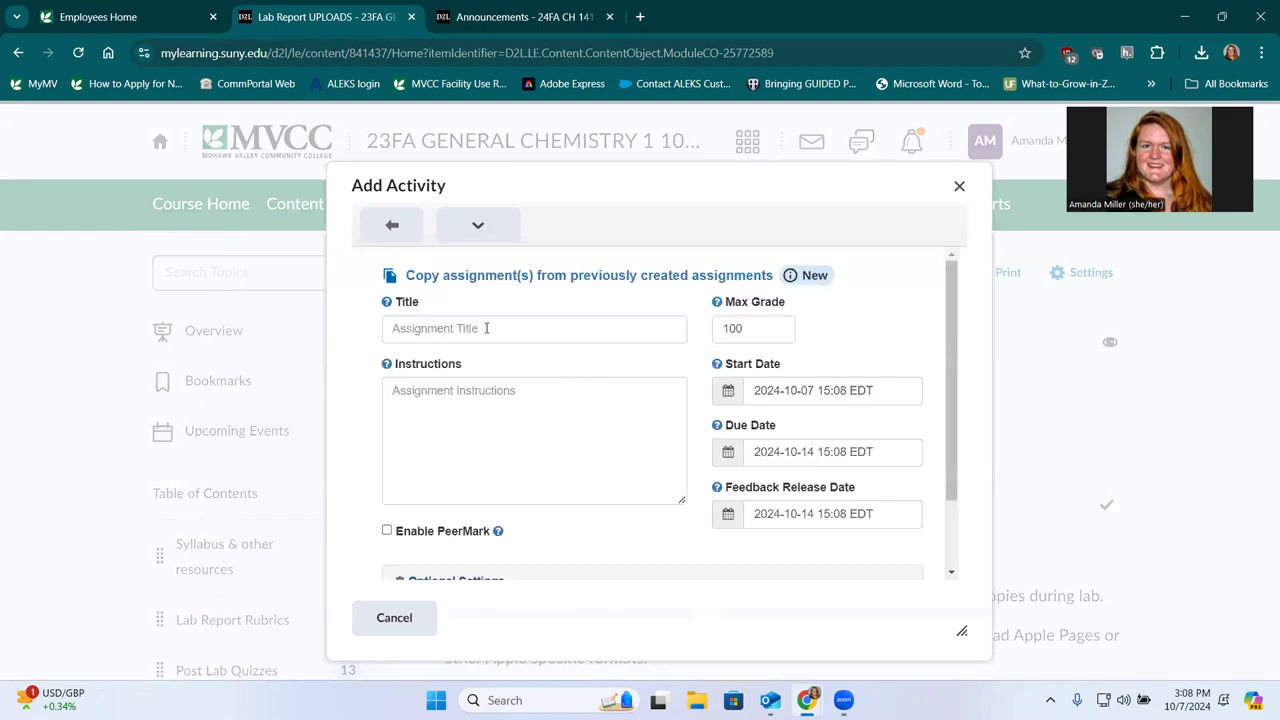
# Set the Turnitin assignment's max grade to 10 and enable PeerMark.
pyautogui.click(482, 329)
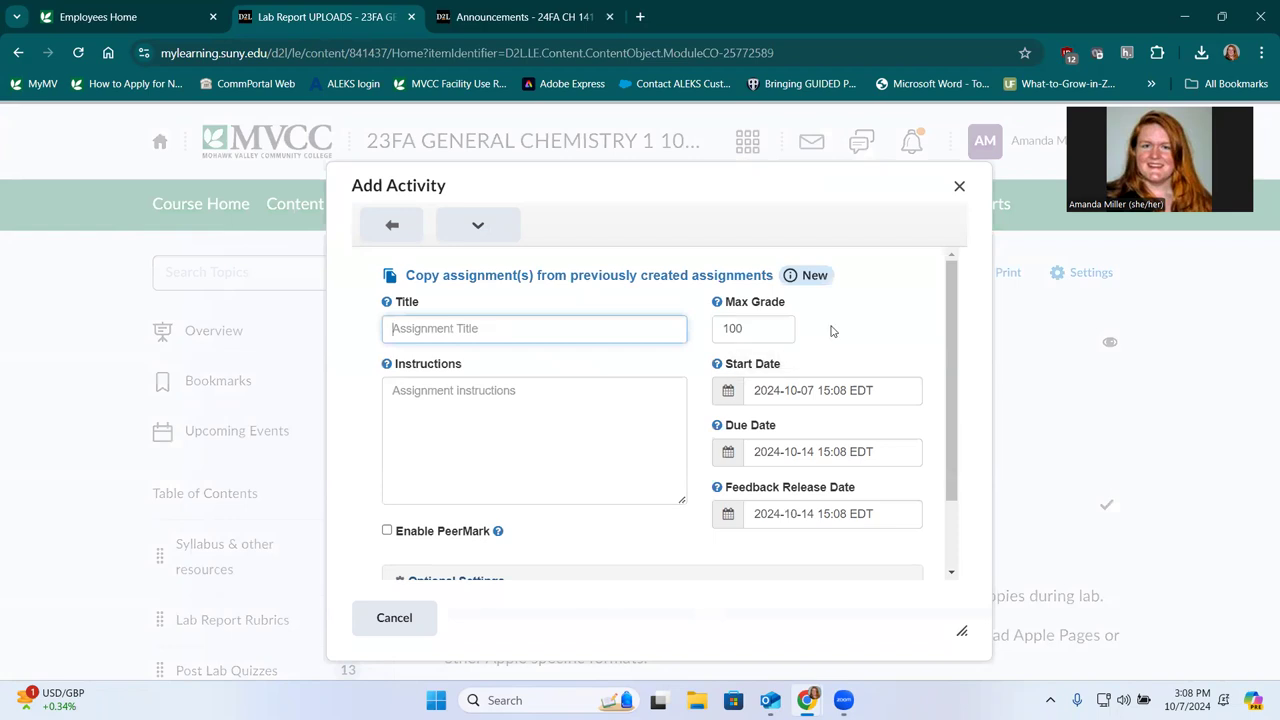
pyautogui.doubleClick(753, 331)
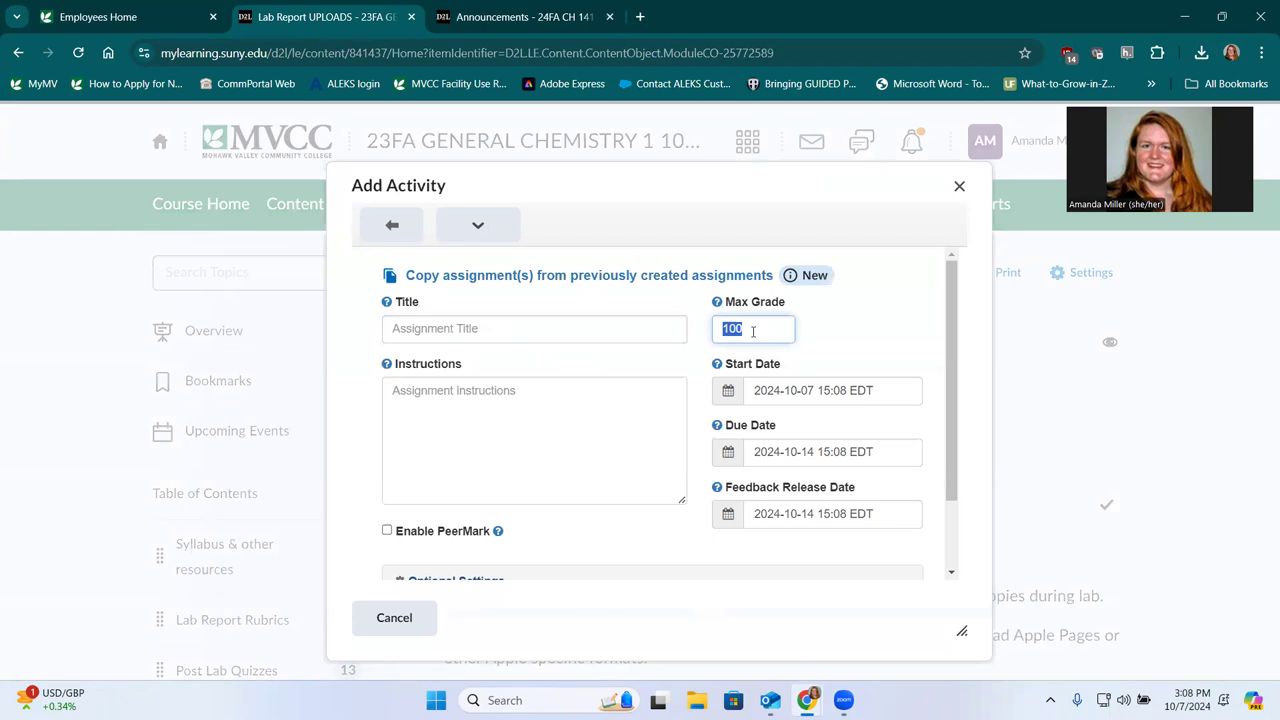
pyautogui.write('10')
pyautogui.click(387, 530)
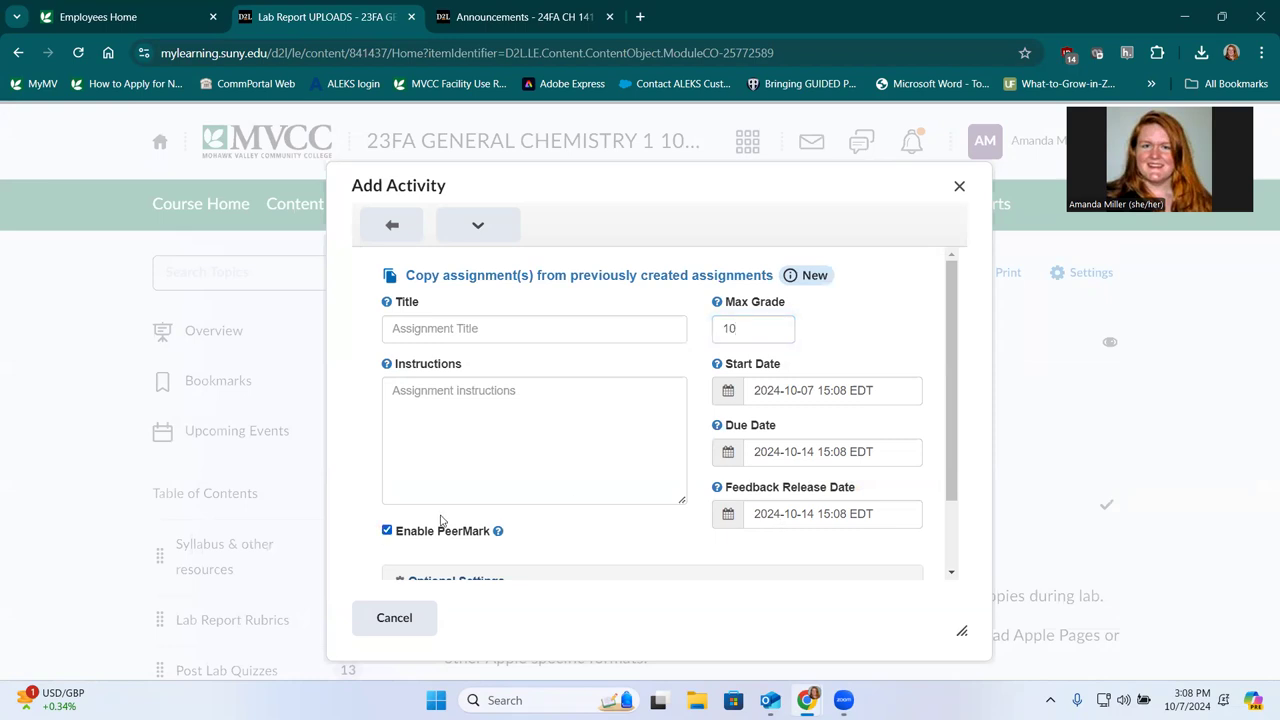
# Review the assignment's optional submission, similarity report and template exclusion settings, and submit the new Turnitin assignment.
pyautogui.scroll(-2, 511, 486)
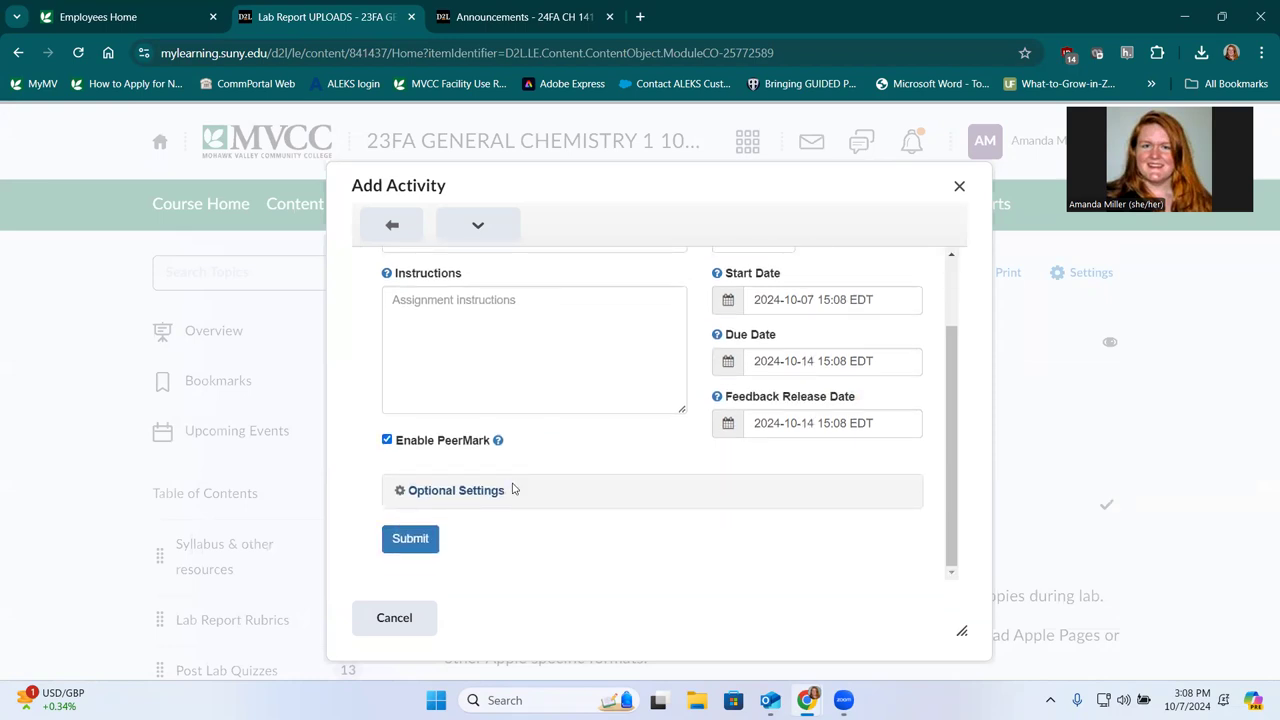
pyautogui.click(486, 492)
pyautogui.scroll(-4, 558, 464)
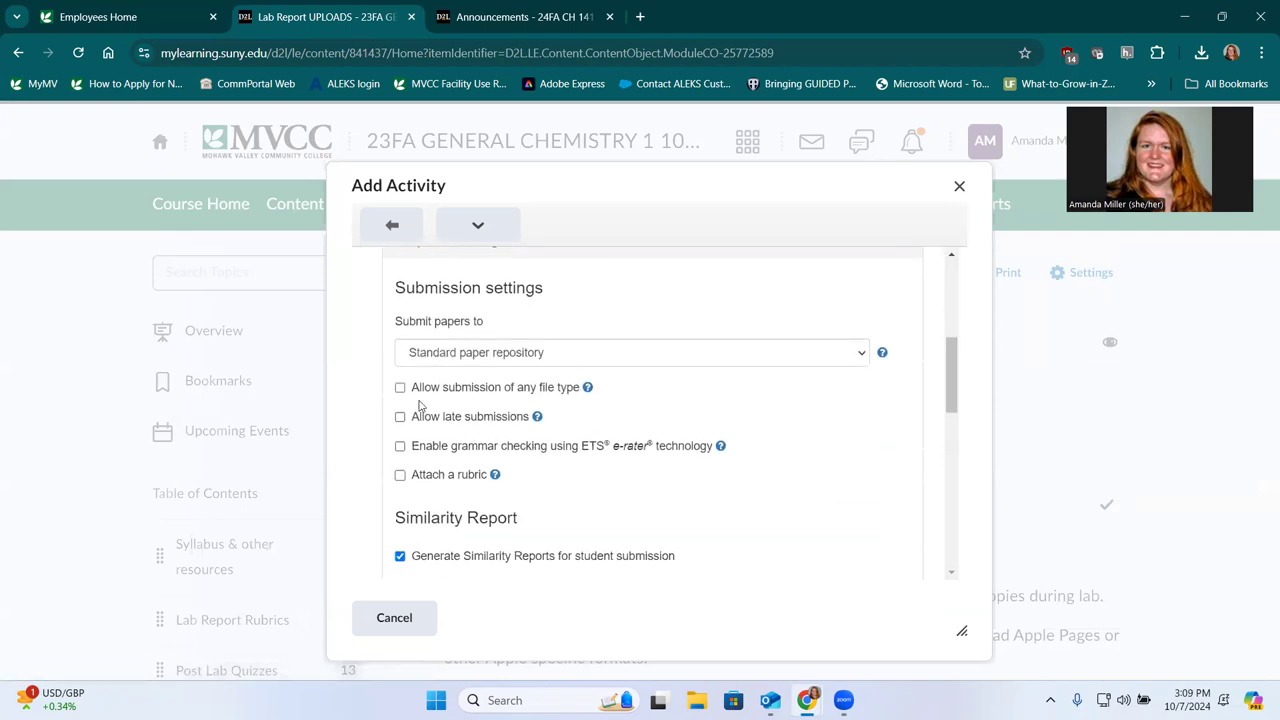
pyautogui.scroll(-2, 412, 408)
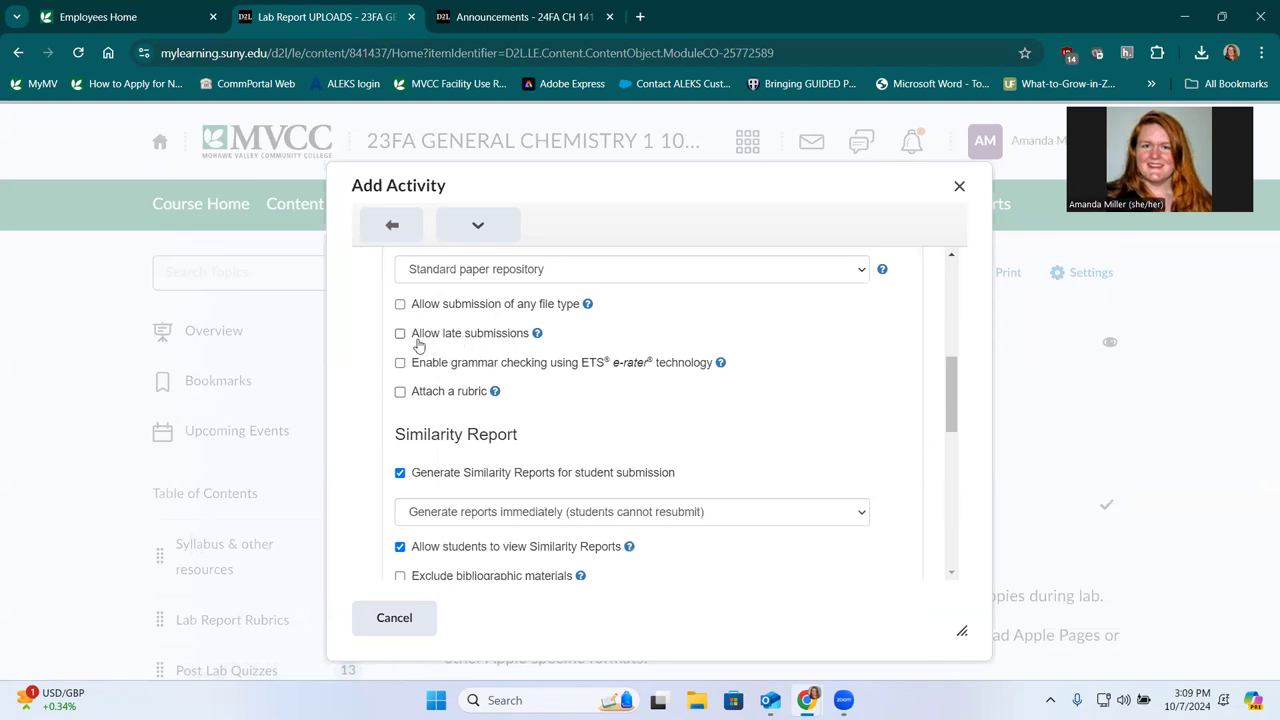
pyautogui.moveTo(536, 342)
pyautogui.scroll(-1, 515, 435)
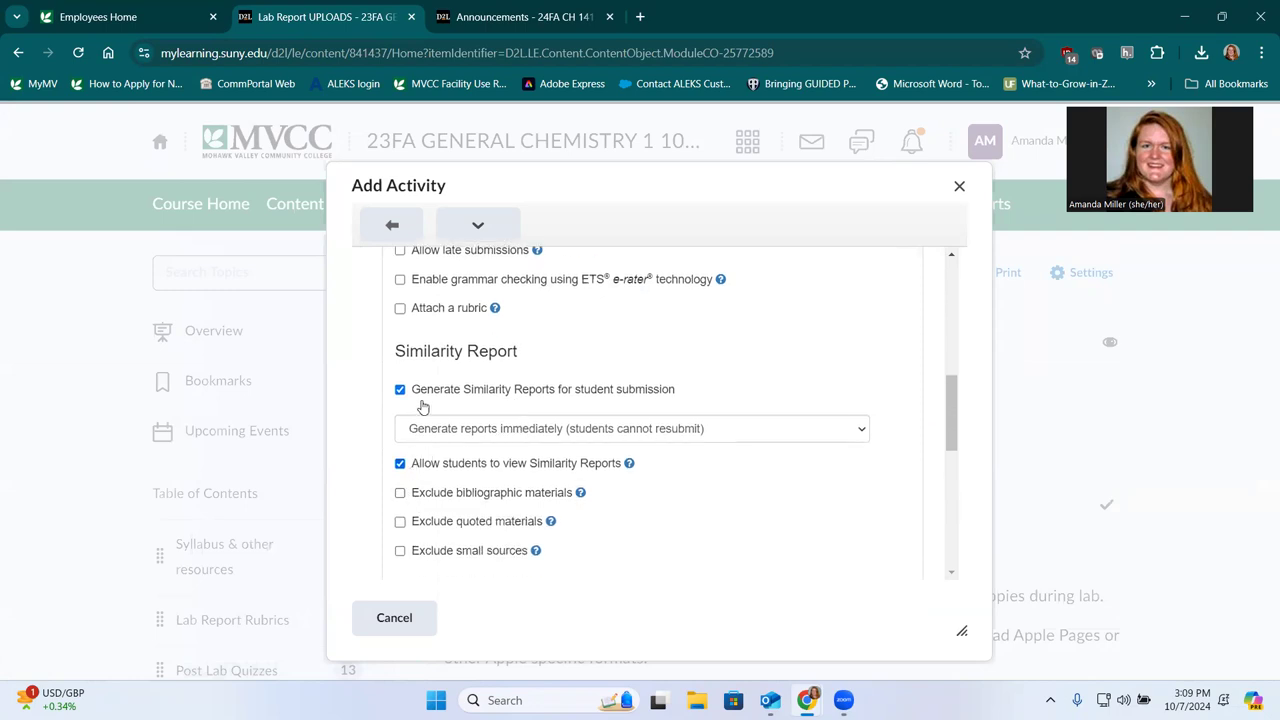
pyautogui.scroll(-2, 543, 478)
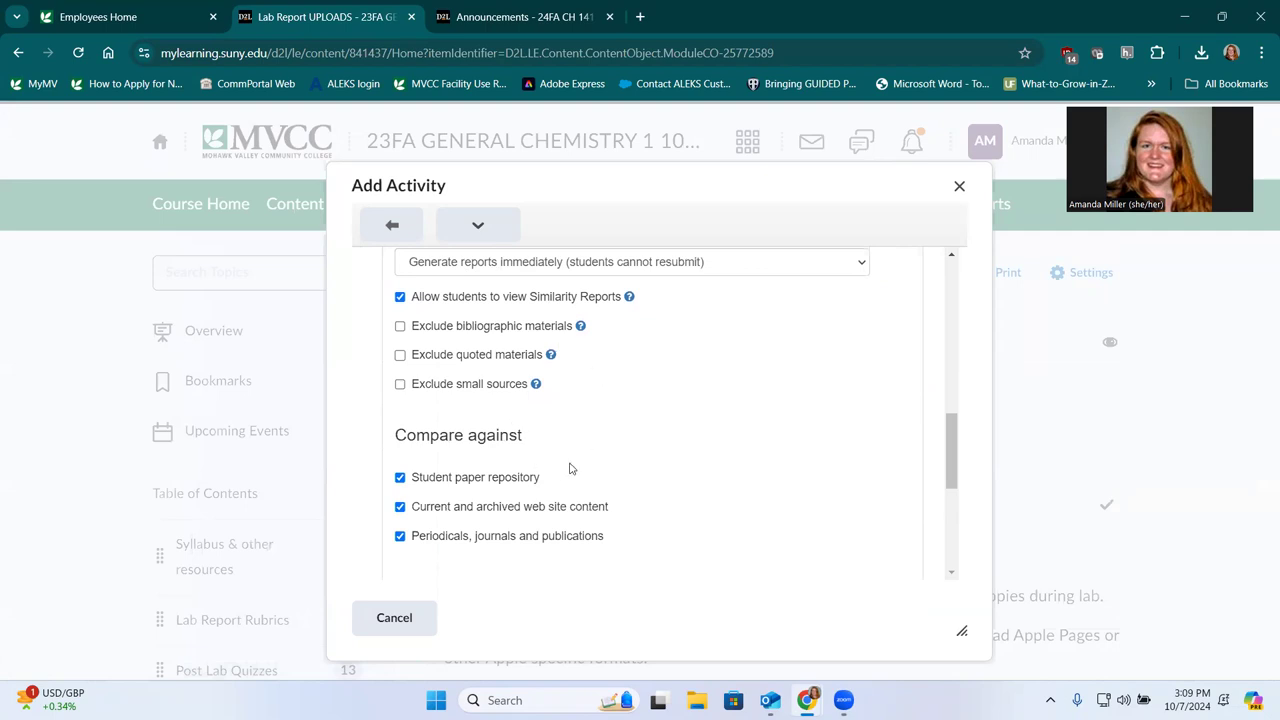
pyautogui.scroll(-2, 570, 465)
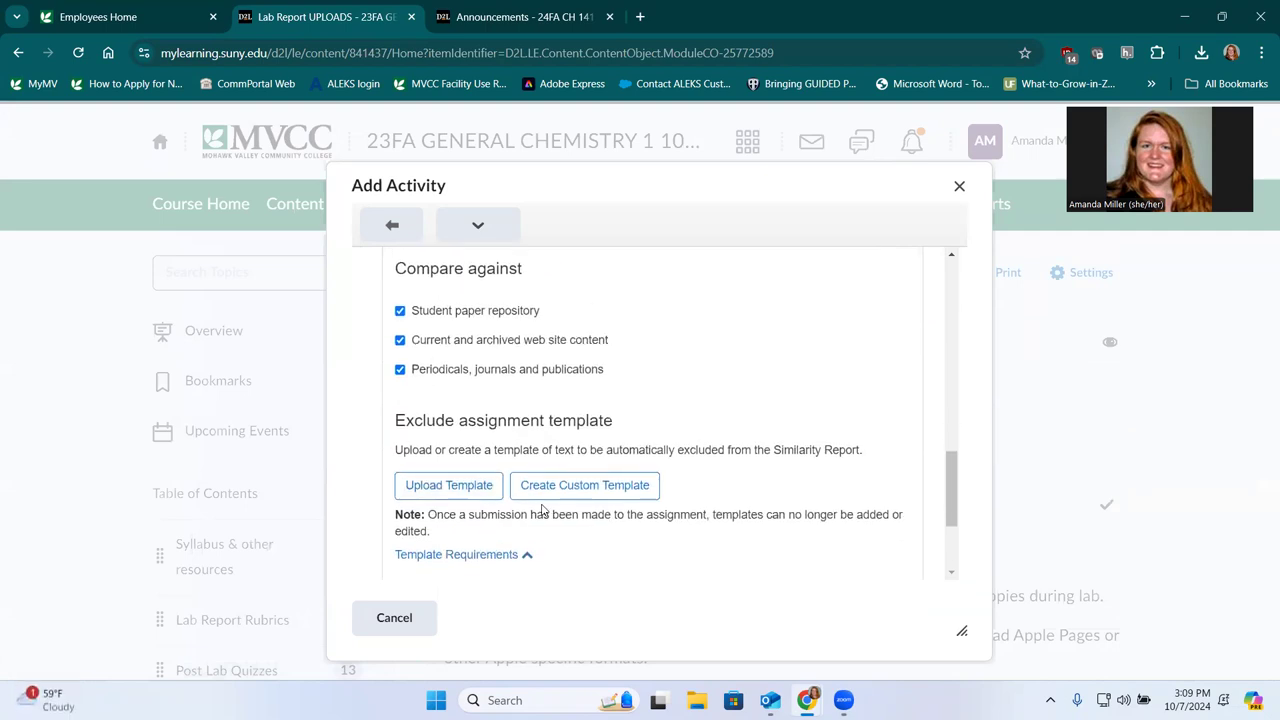
pyautogui.scroll(-2, 570, 535)
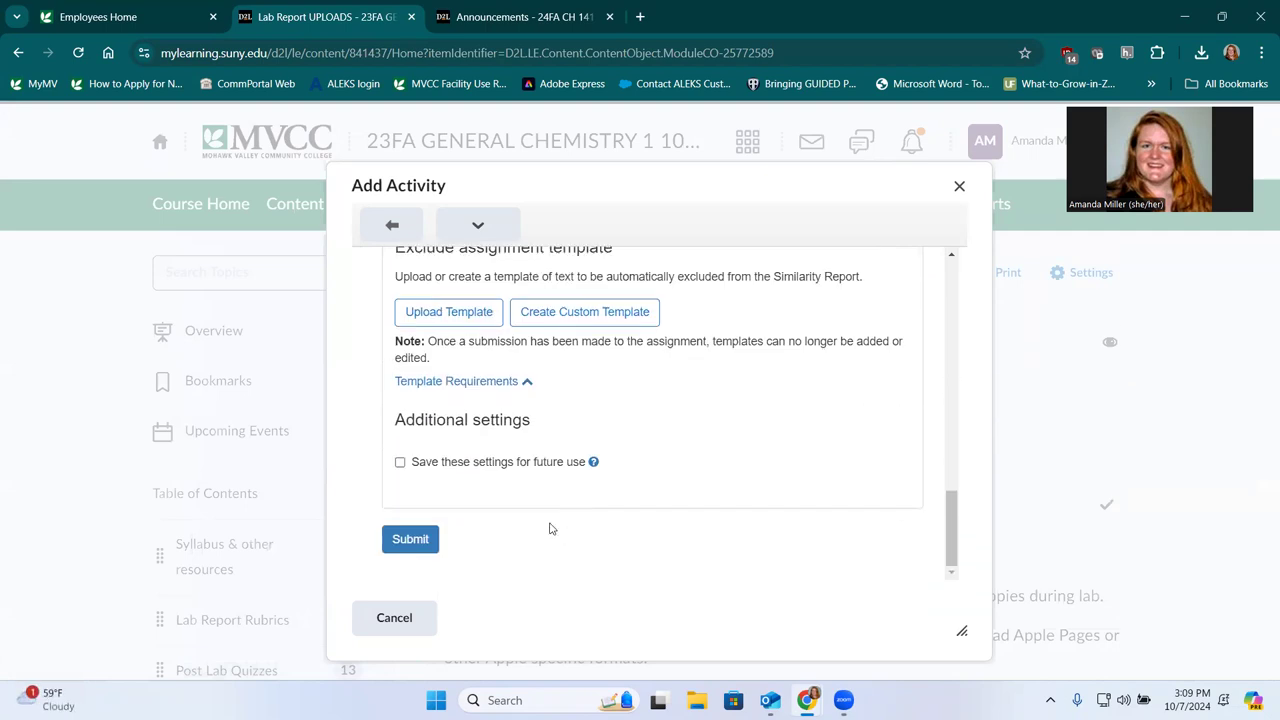
pyautogui.click(413, 539)
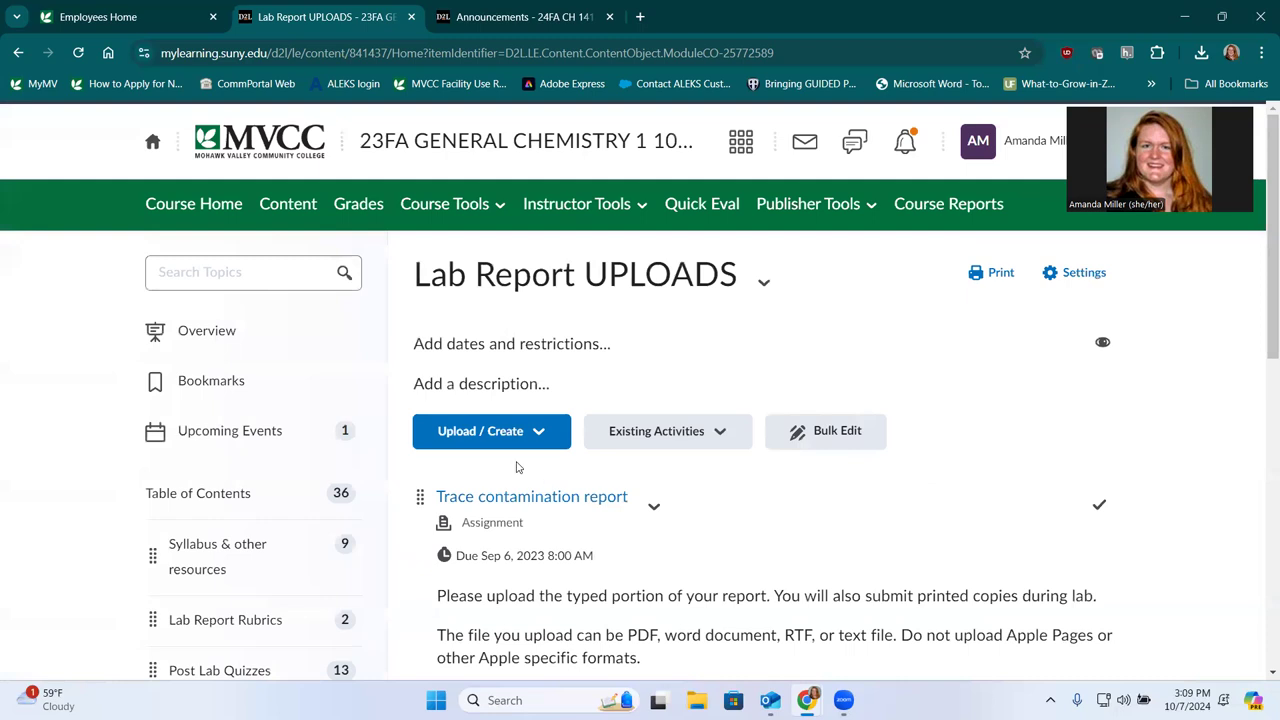
# Open the new Turnitin item at the end of the module and go to its PeerMark Setup.
pyautogui.scroll(-10, 518, 466)
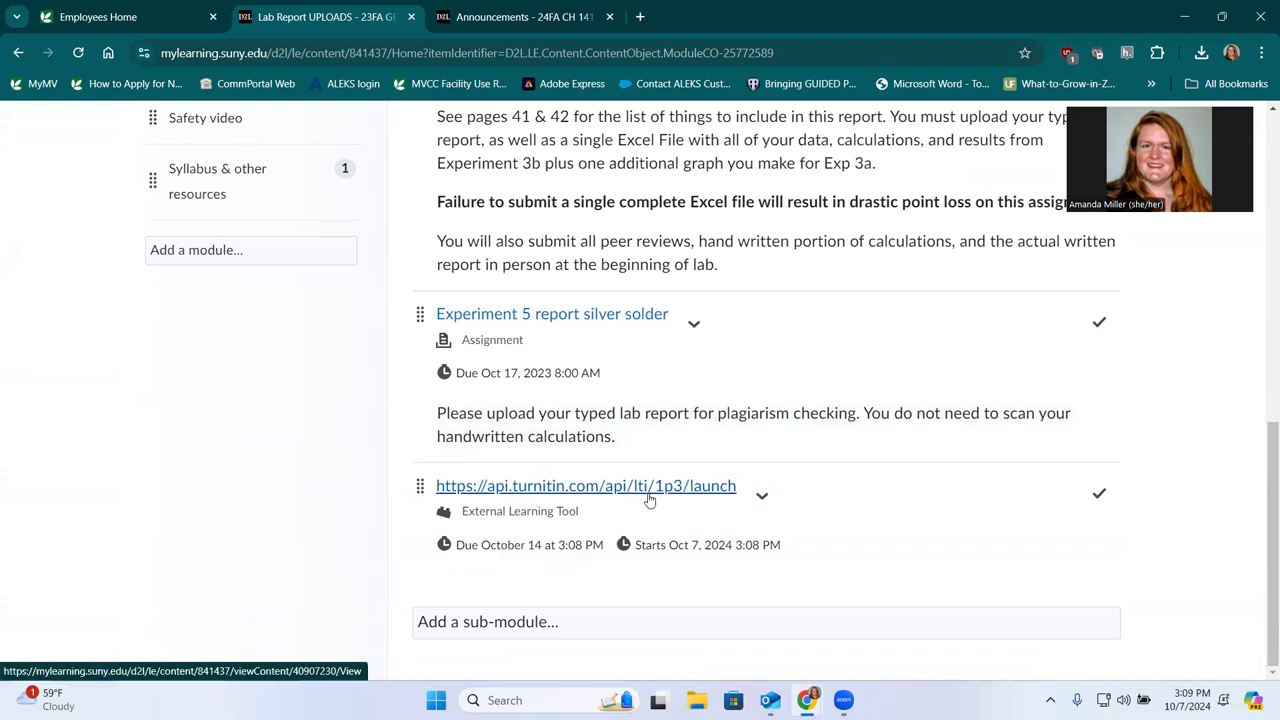
pyautogui.click(649, 490)
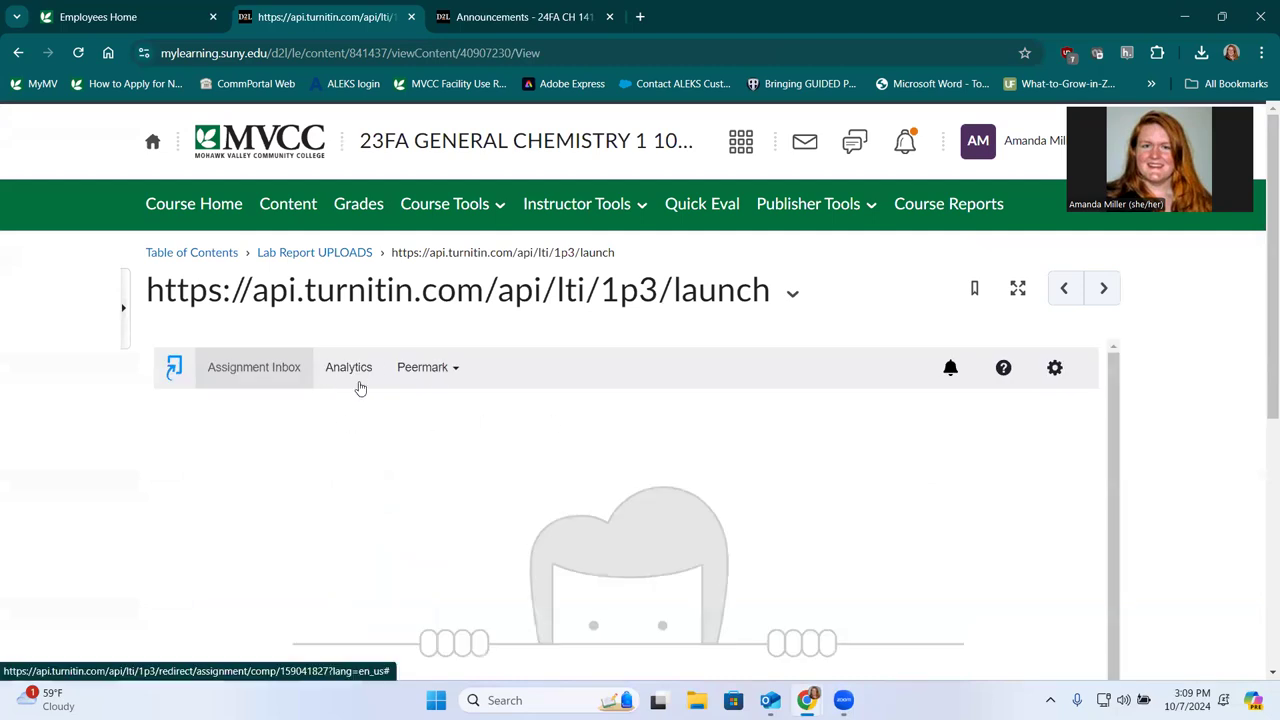
pyautogui.click(445, 378)
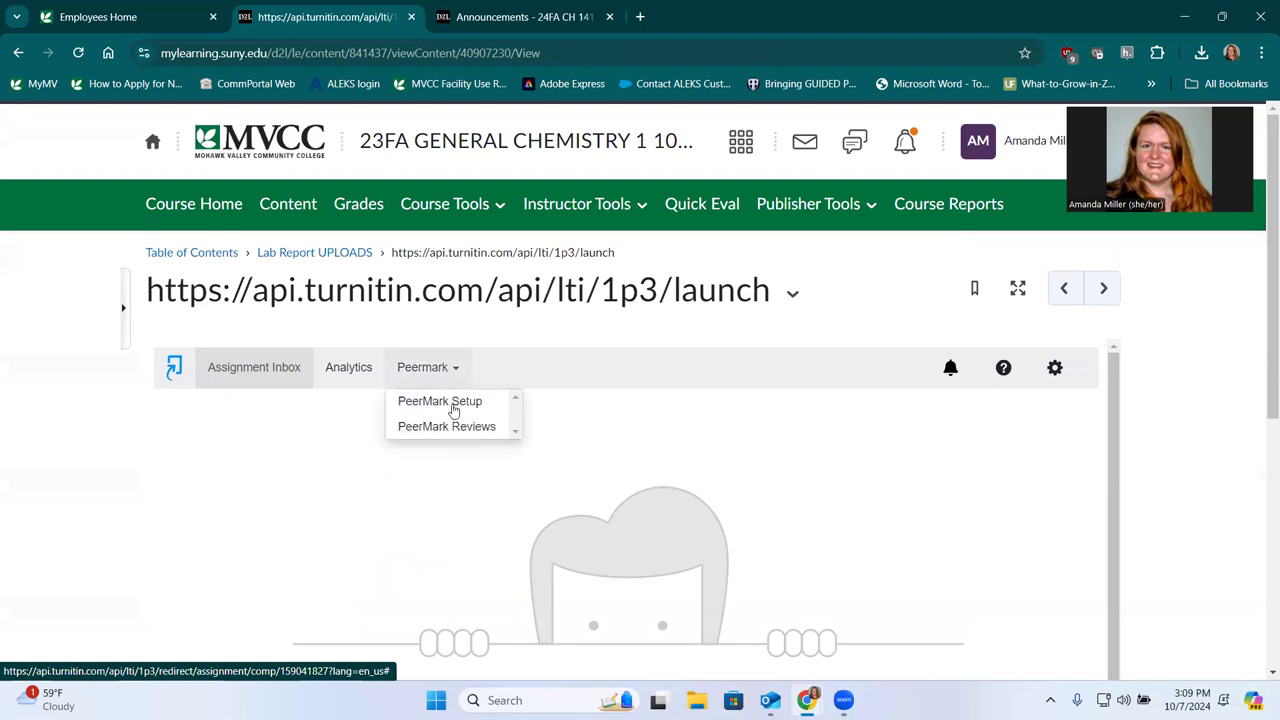
pyautogui.click(453, 404)
# Title the PeerMark assignment "Peer Review" and set its maximum points available to 10.
pyautogui.scroll(-1, 451, 409)
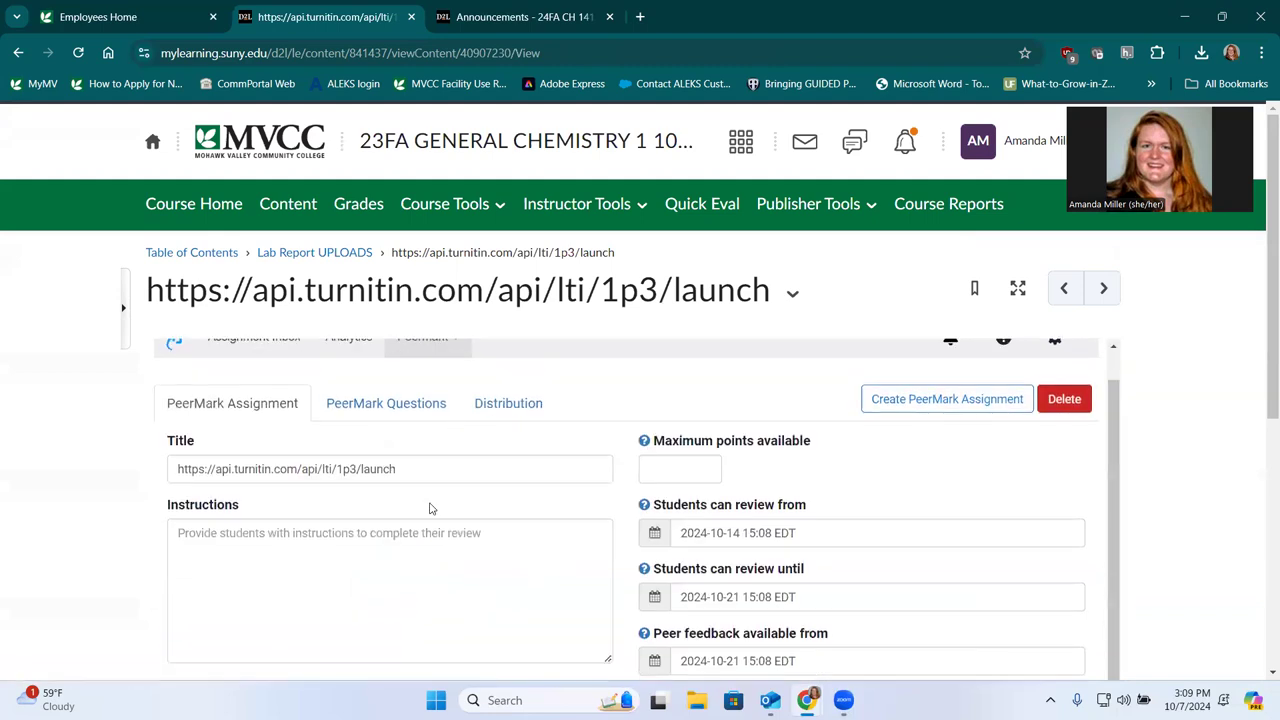
pyautogui.moveTo(419, 470); pyautogui.dragTo(43, 474)
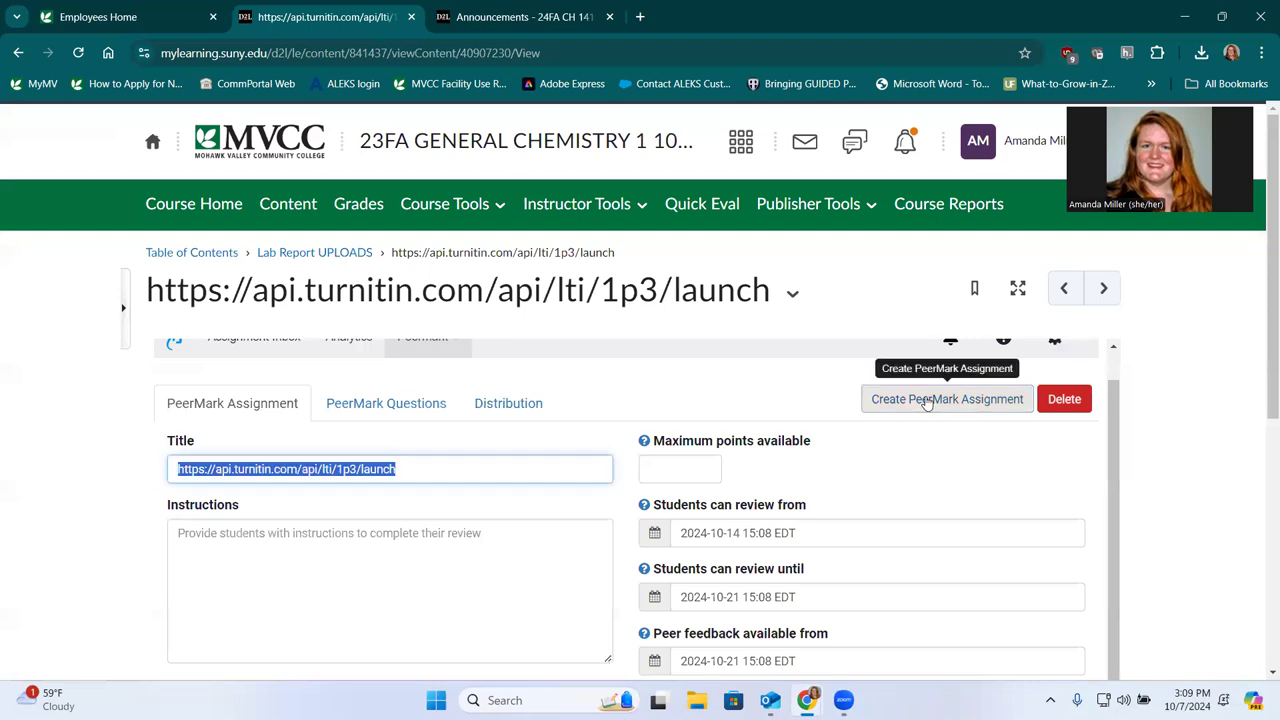
pyautogui.write('Review')
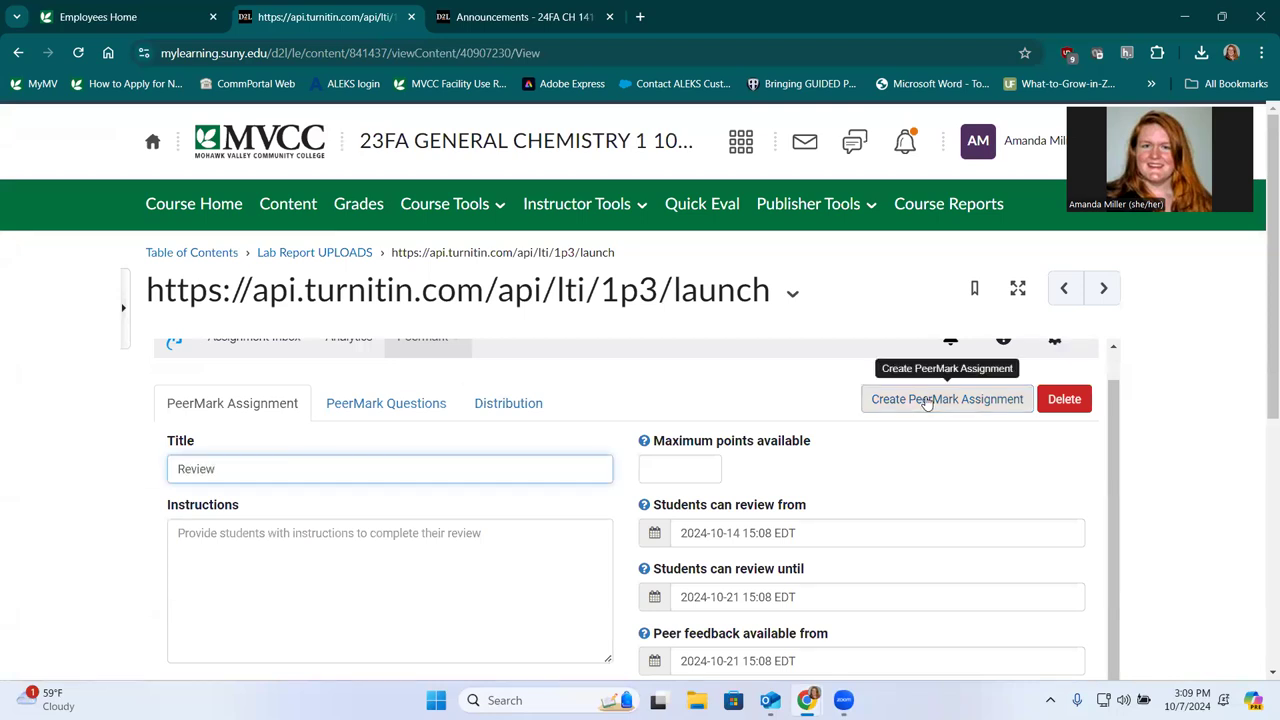
pyautogui.write('Peer')
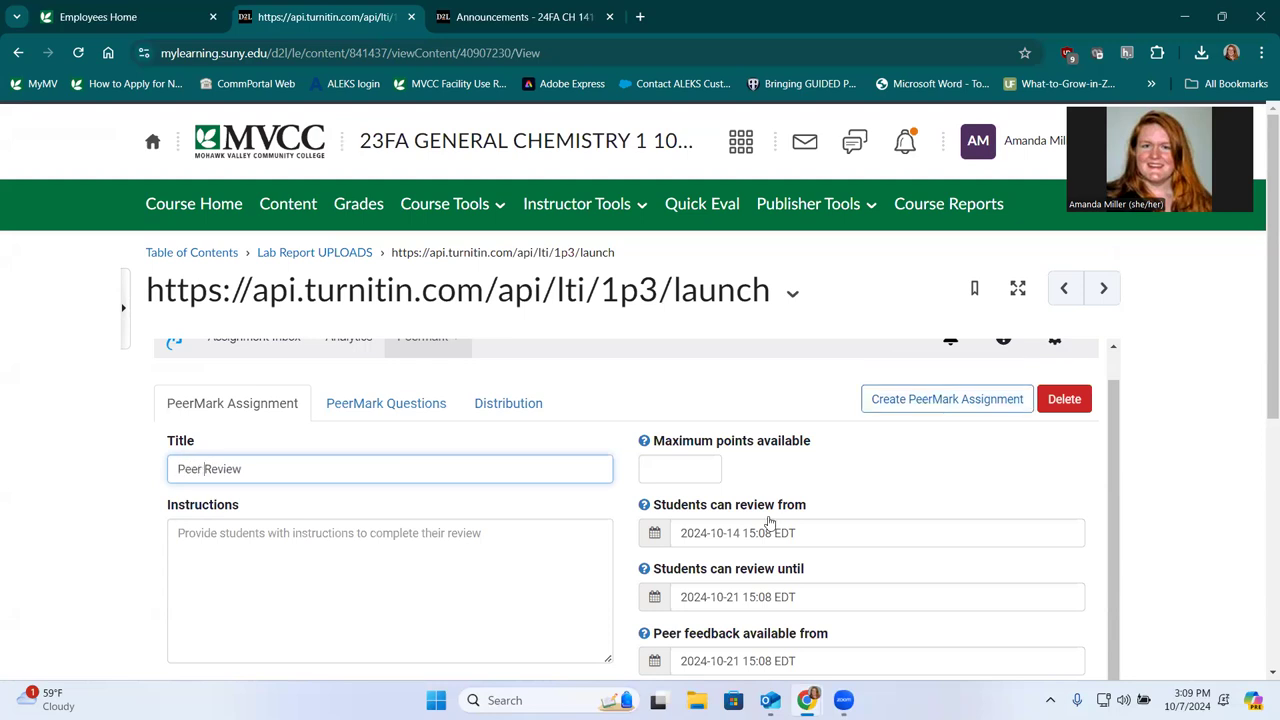
pyautogui.click(668, 468)
pyautogui.write('10')
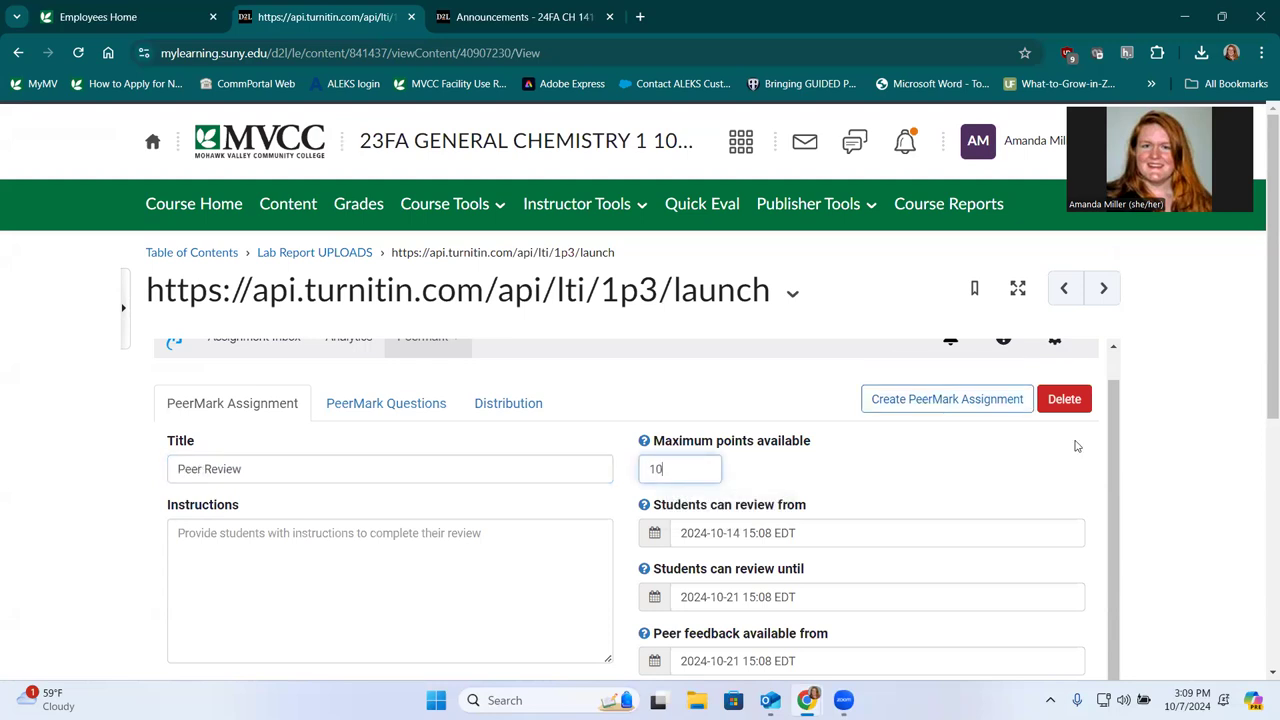
# View the calendar for the date from which students can review, and close it without choosing another date.
pyautogui.scroll(-1, 780, 460)
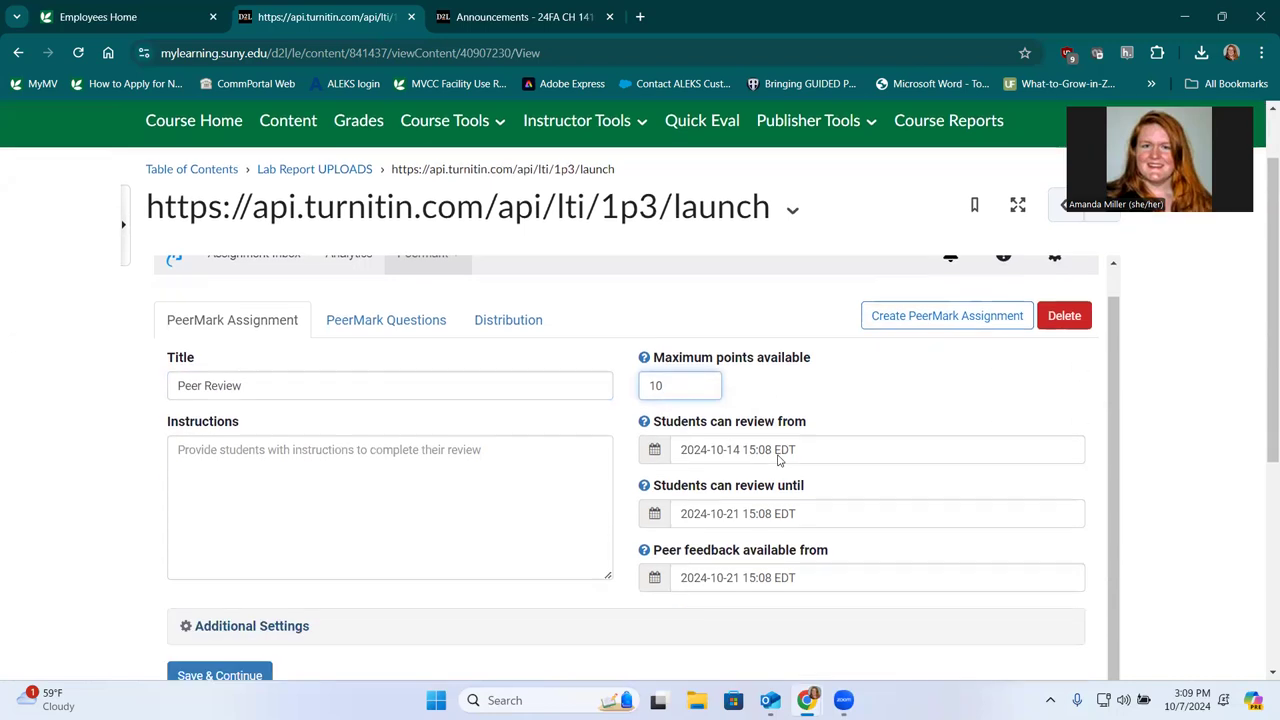
pyautogui.click(655, 451)
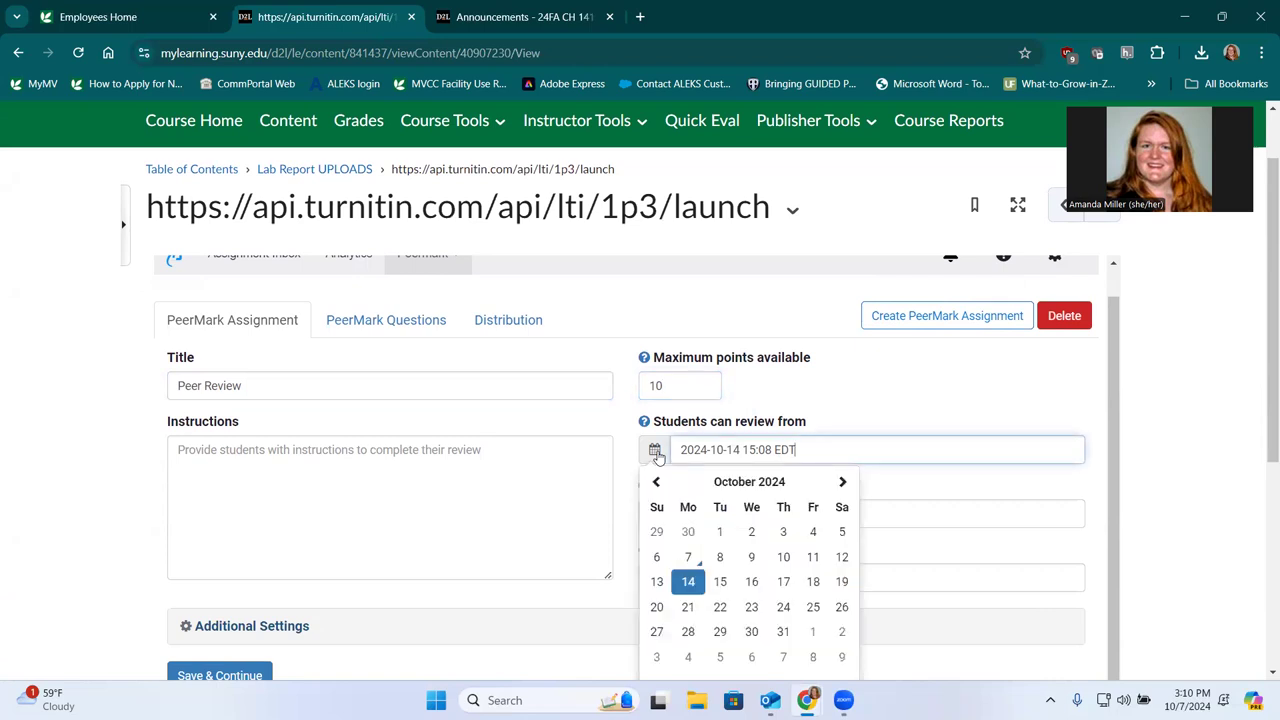
pyautogui.scroll(-1, 777, 400)
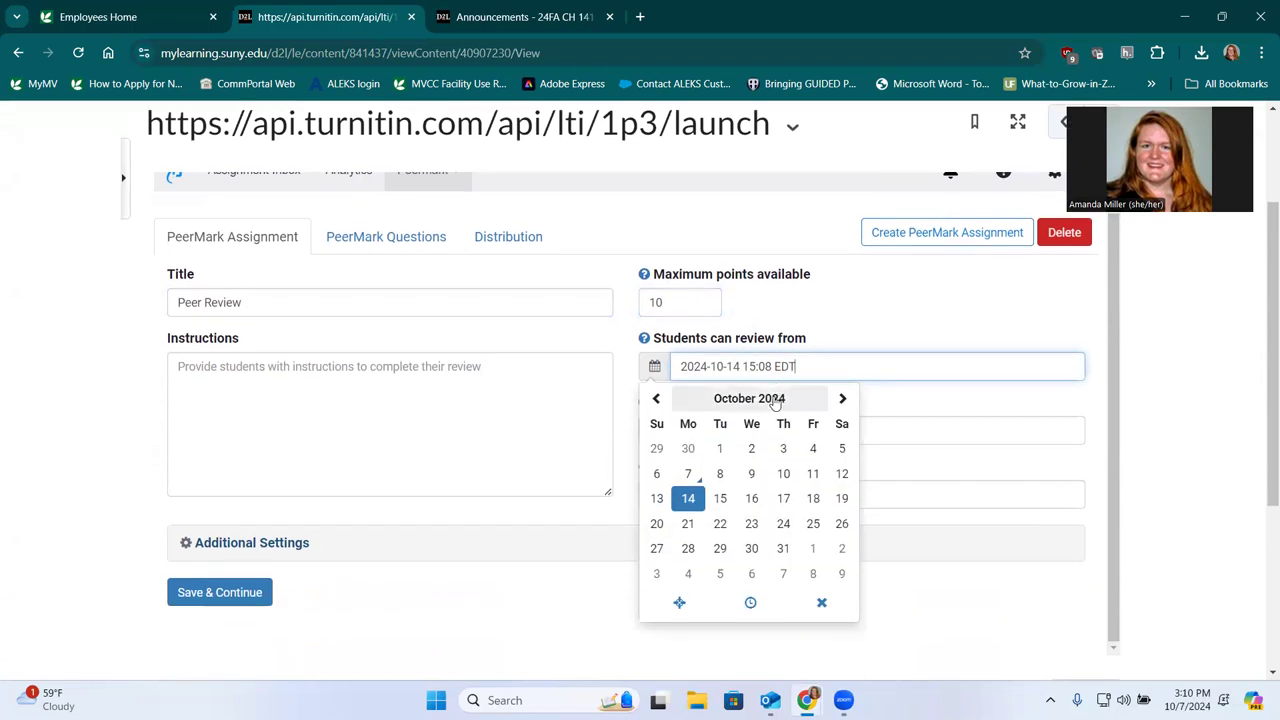
pyautogui.click(925, 308)
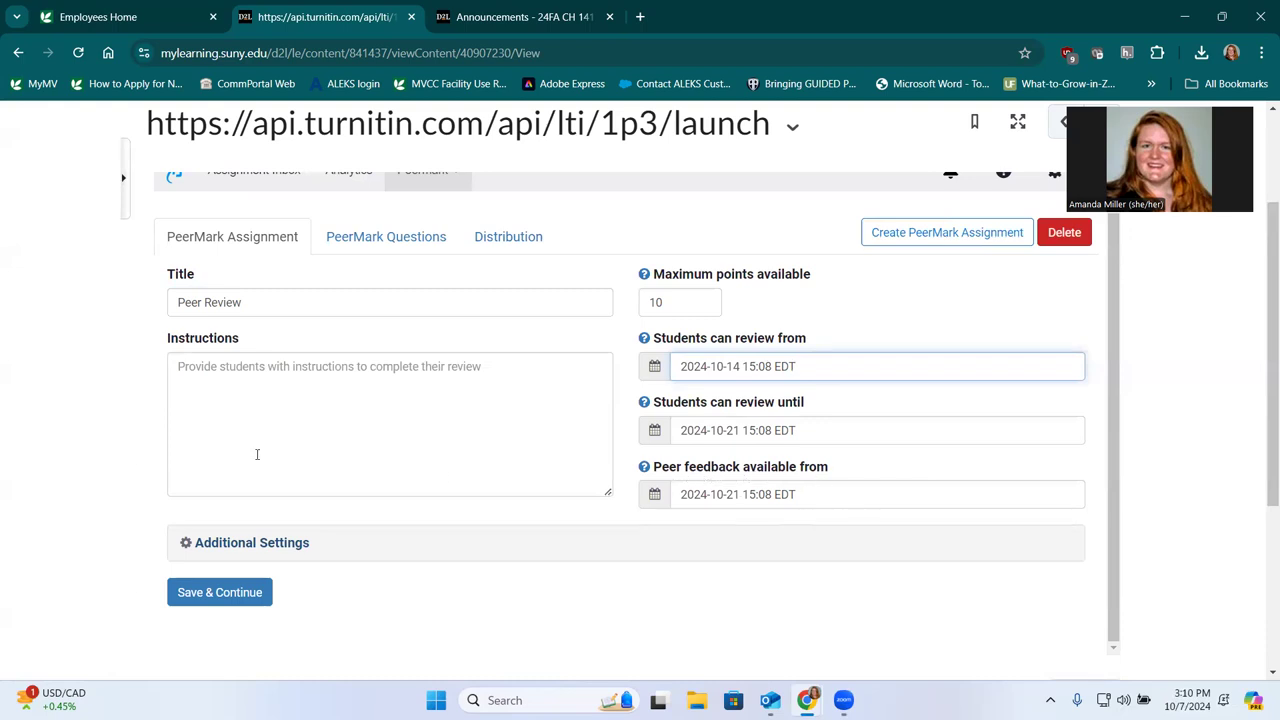
# Expand the PeerMark additional settings and examine the review options, including automatically distributed and self-selected papers.
pyautogui.click(270, 548)
pyautogui.scroll(-3, 449, 378)
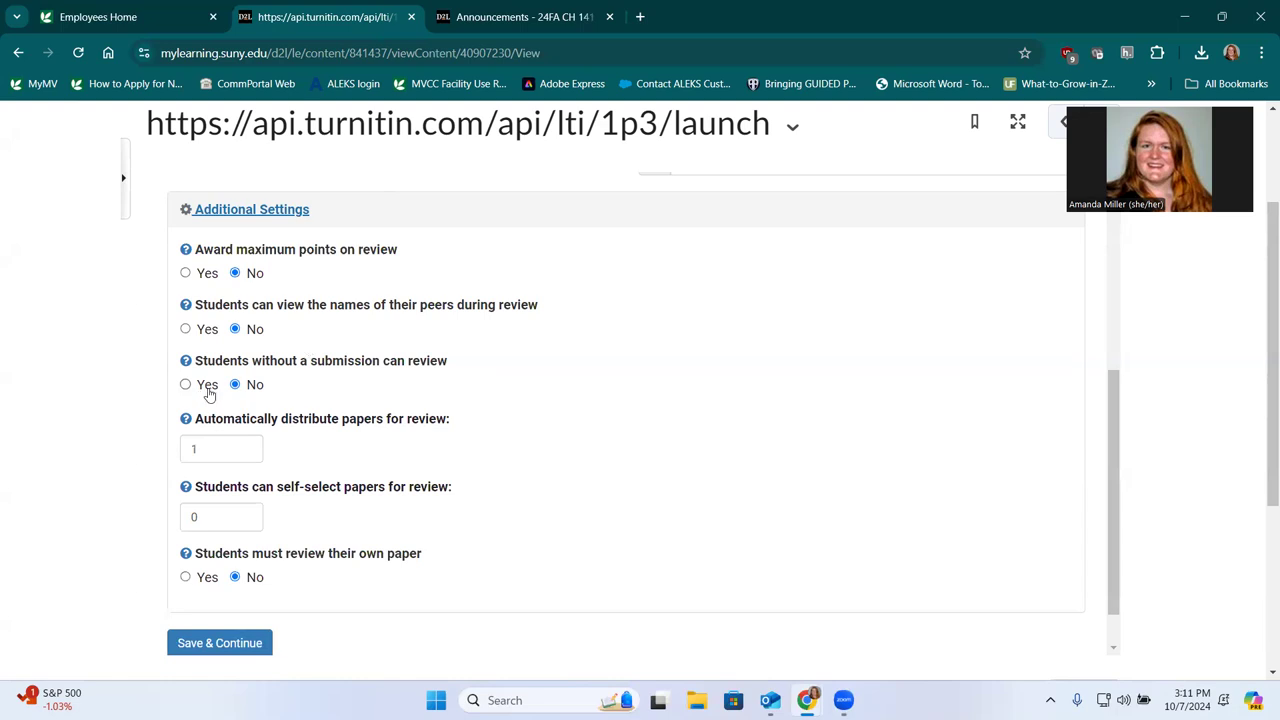
pyautogui.scroll(-1, 306, 400)
pyautogui.click(218, 392)
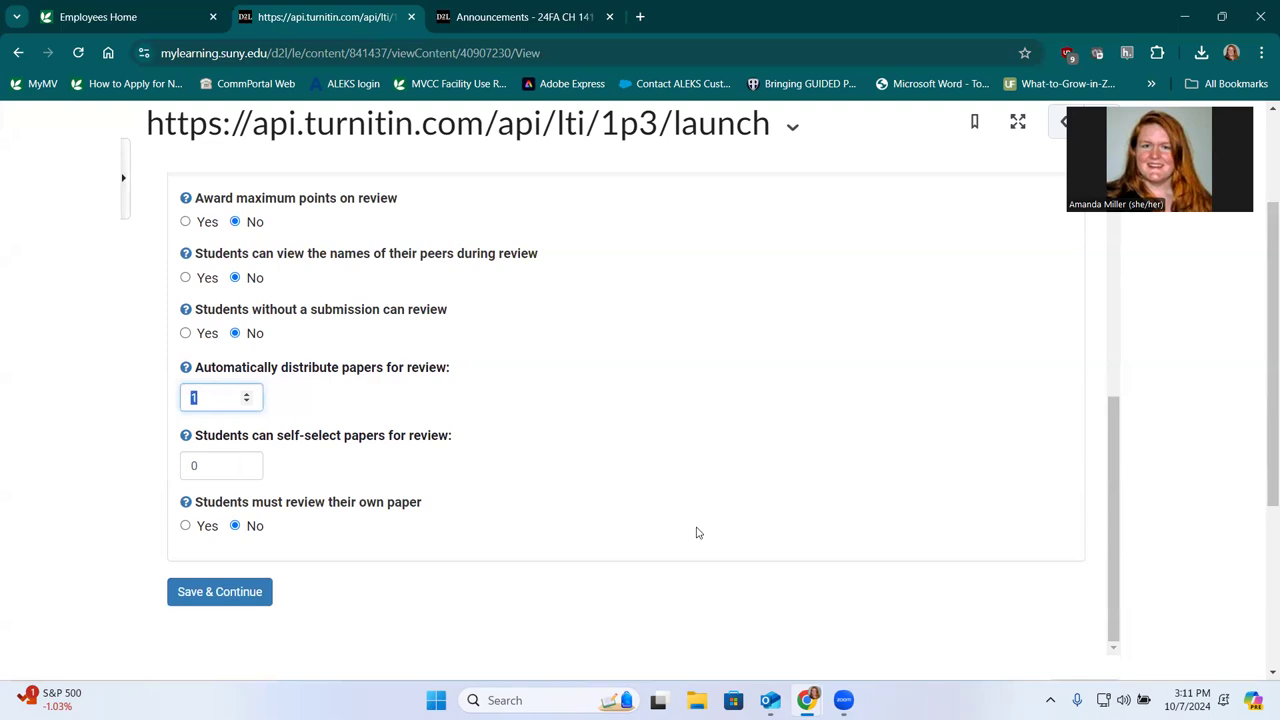
pyautogui.click(201, 472)
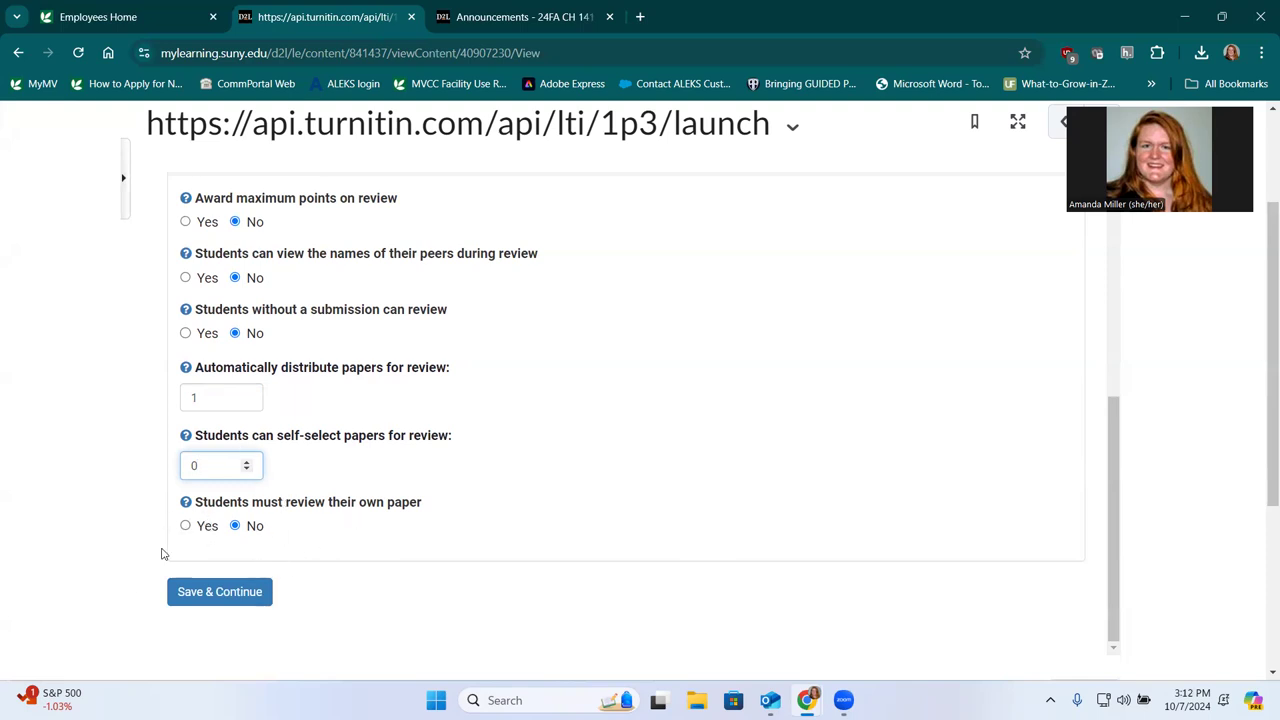
# Save the PeerMark assignment settings and add all questions from the Silver Solder library to its PeerMark questions.
pyautogui.click(232, 600)
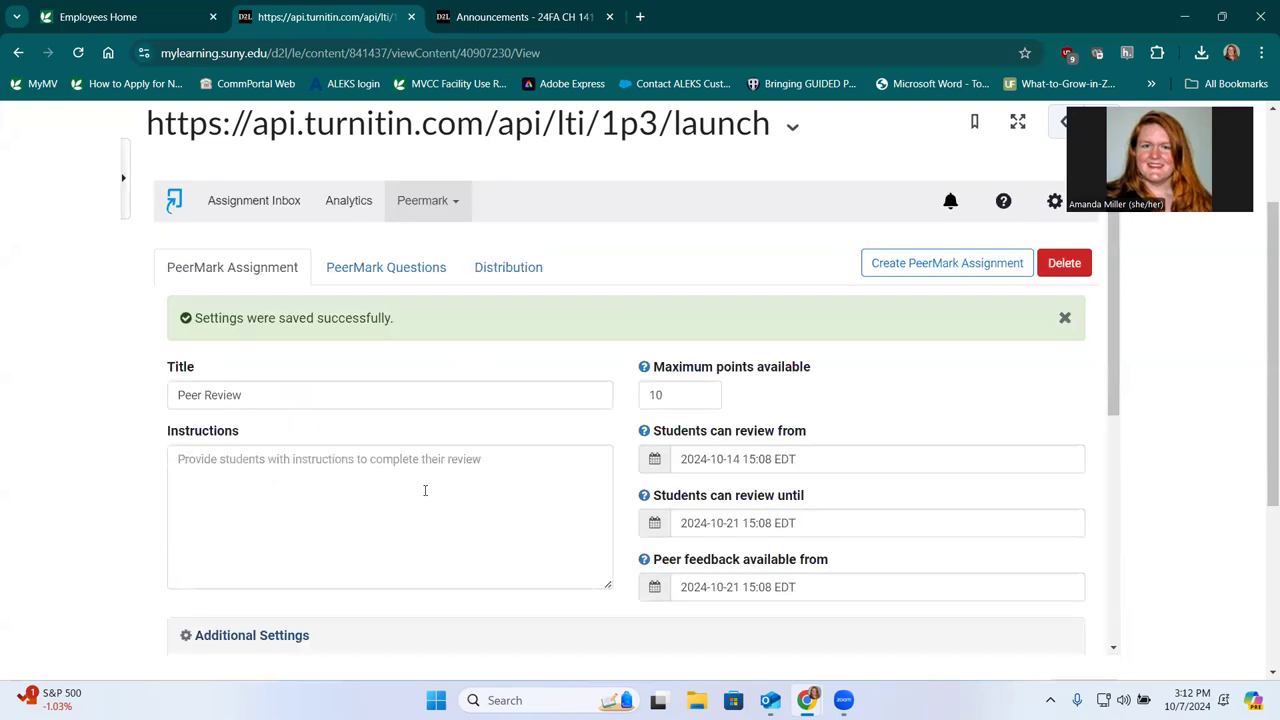
pyautogui.click(400, 278)
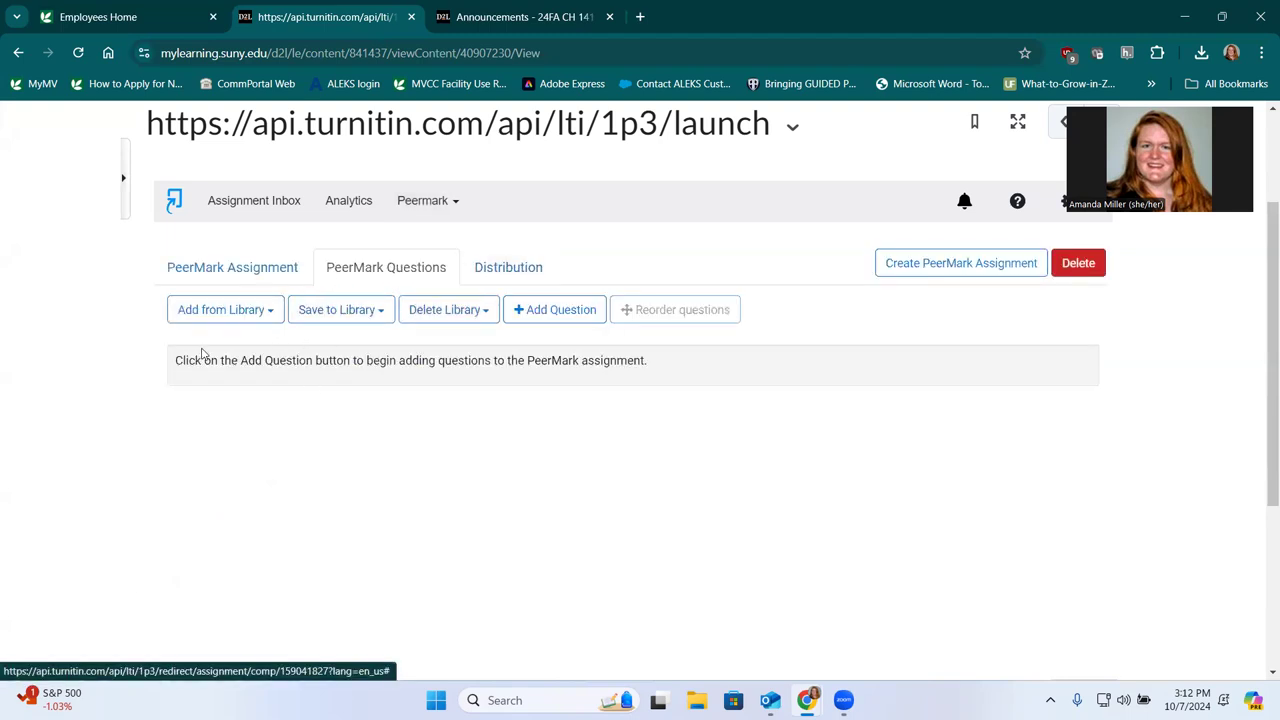
pyautogui.click(271, 316)
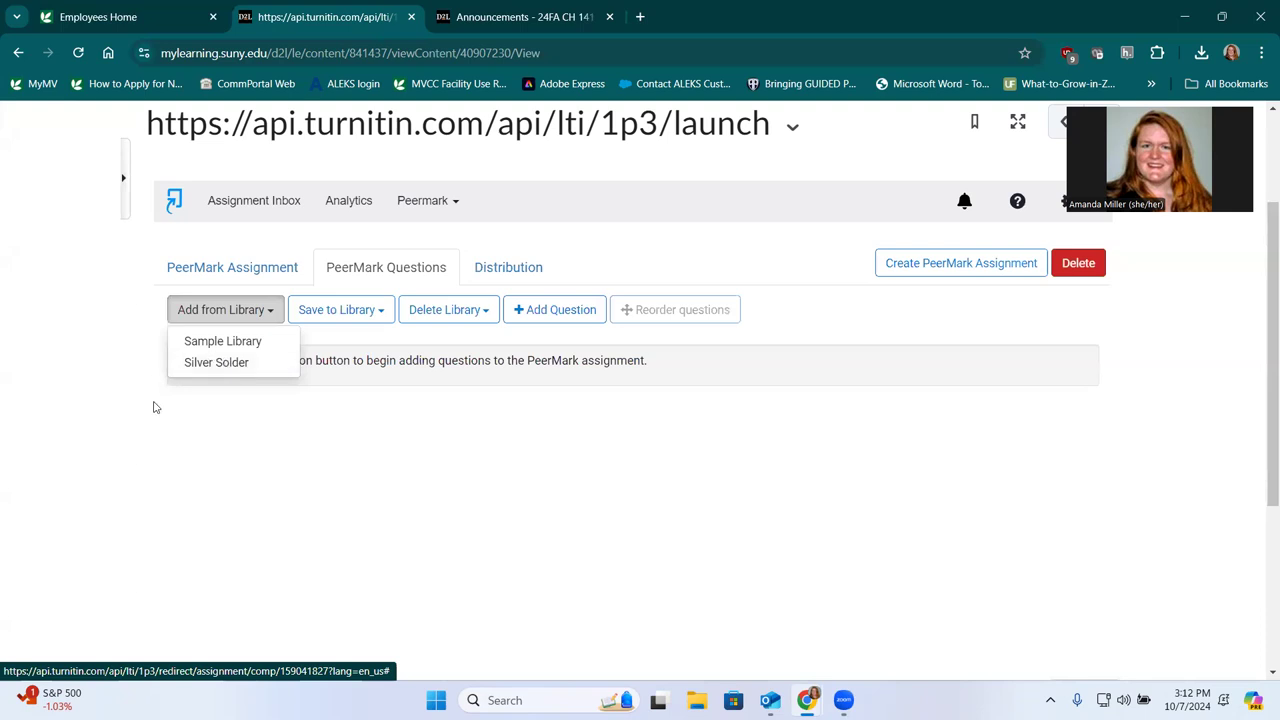
pyautogui.click(217, 366)
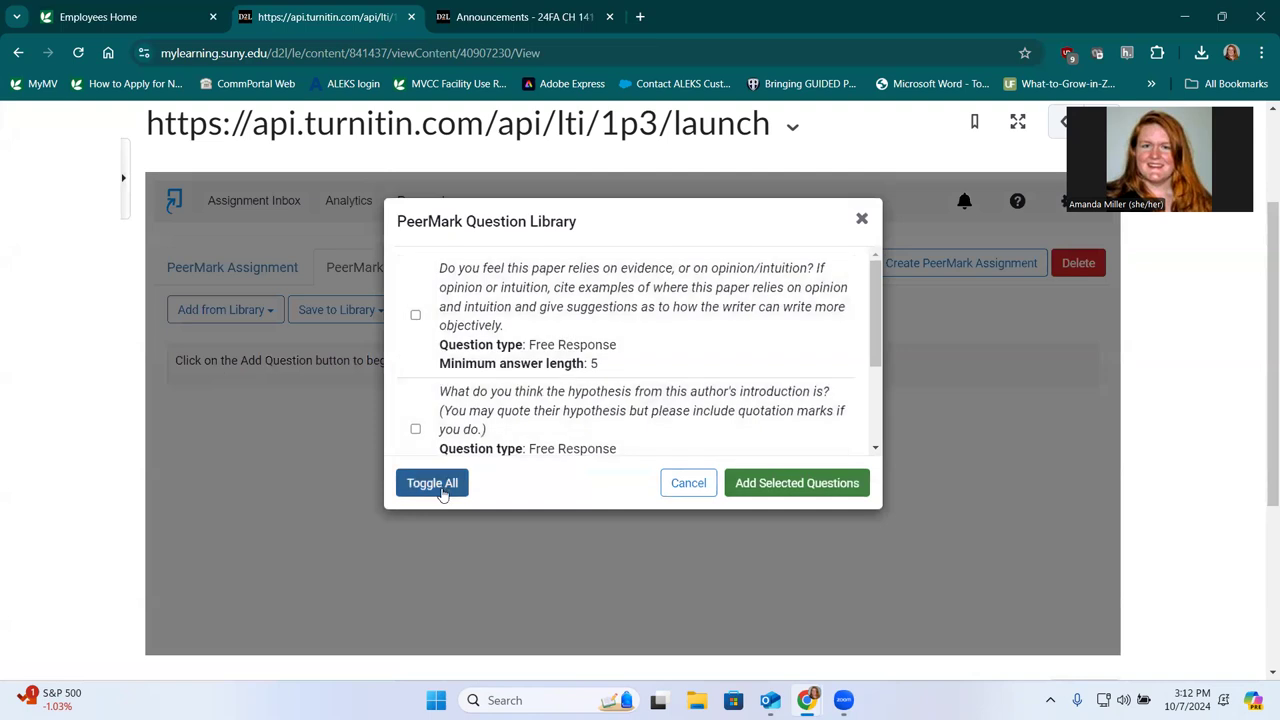
pyautogui.click(443, 490)
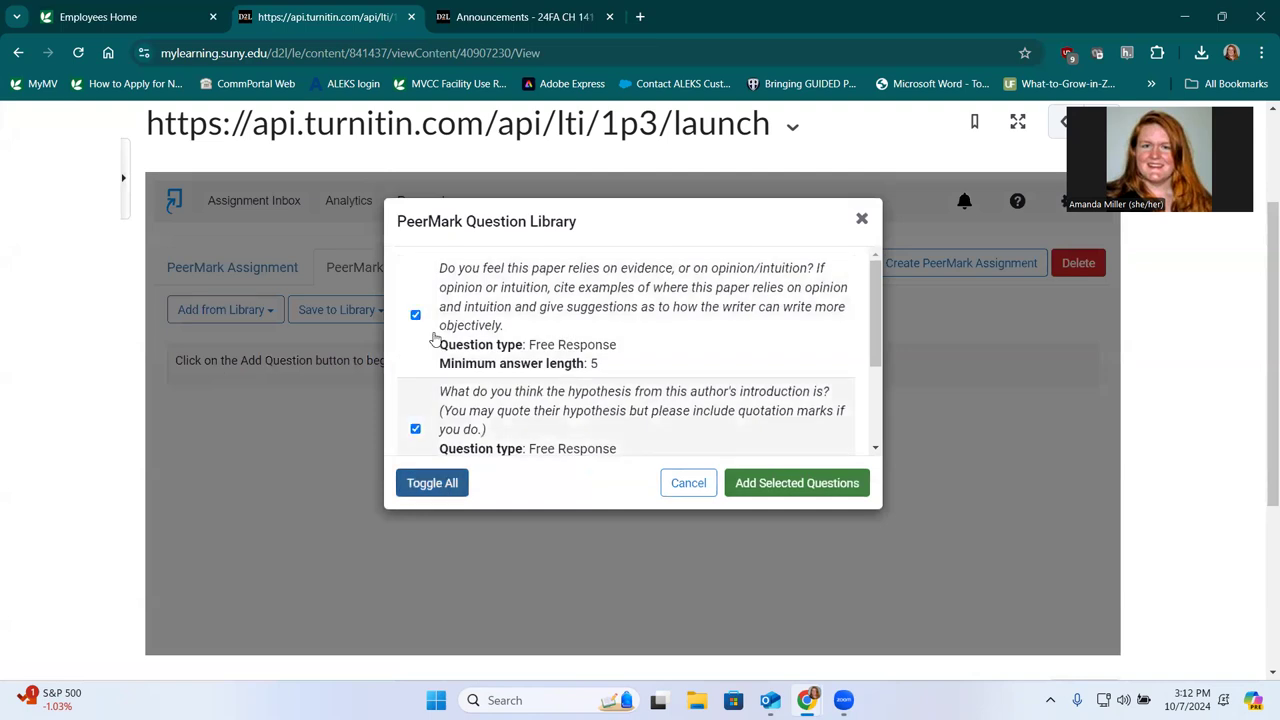
pyautogui.click(836, 488)
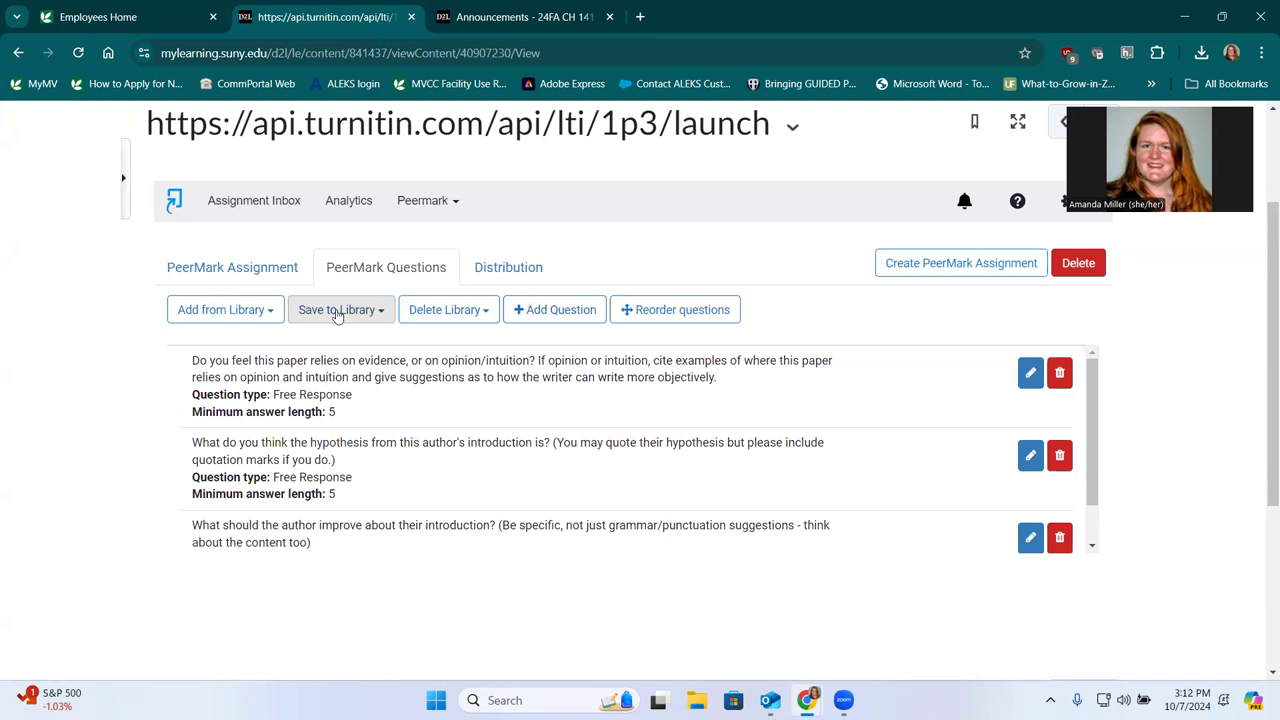
# Review the added PeerMark questions with their types and minimum answer lengths, and return to the Assignment Inbox.
pyautogui.click(268, 313)
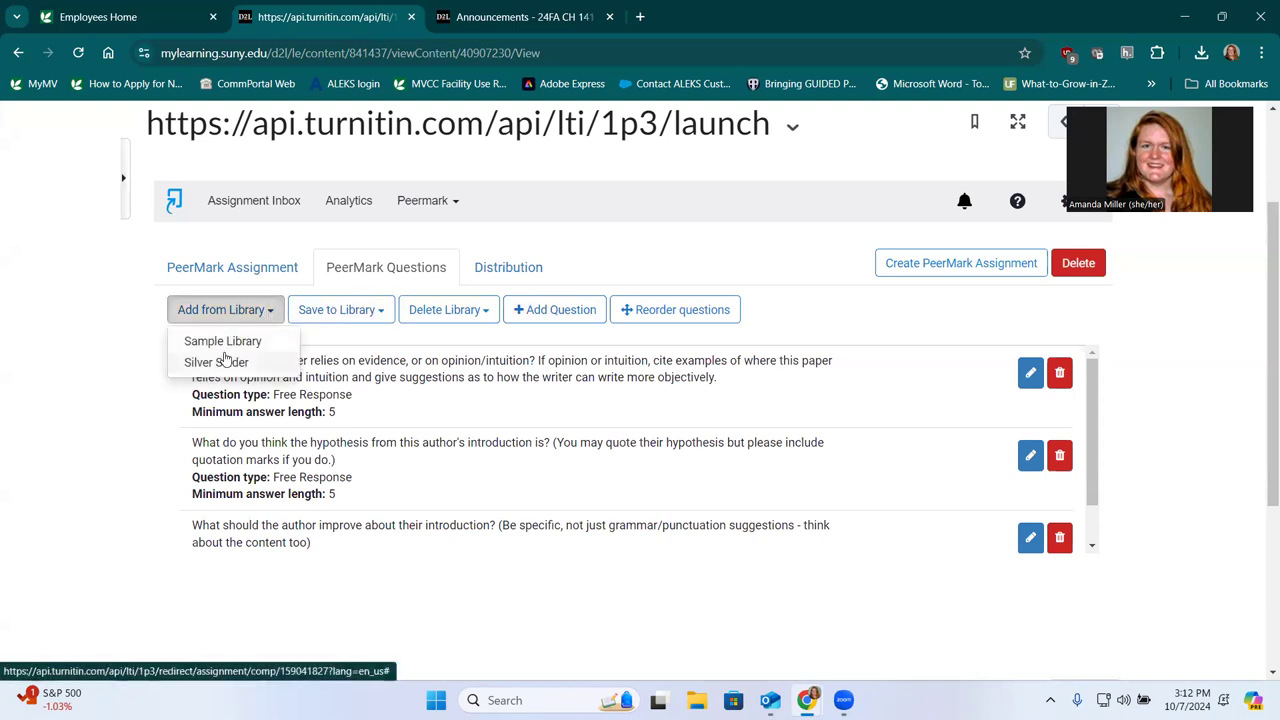
pyautogui.click(633, 430)
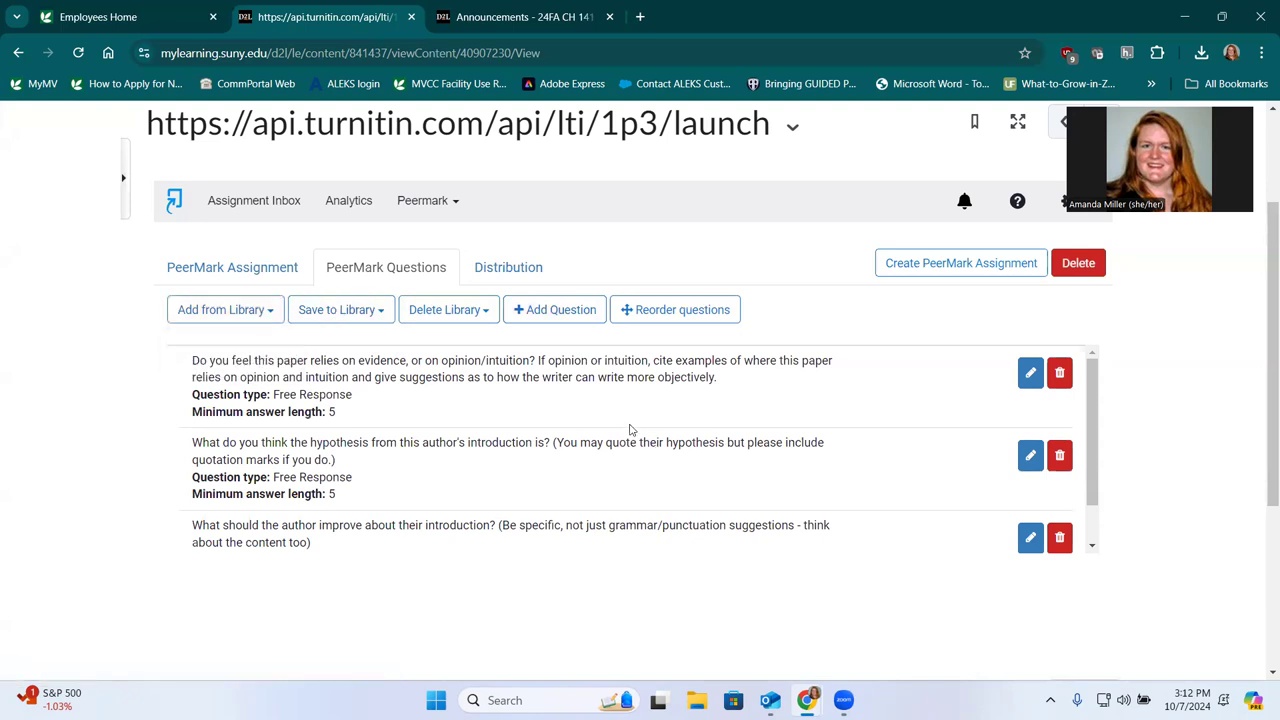
pyautogui.scroll(-5, 645, 432)
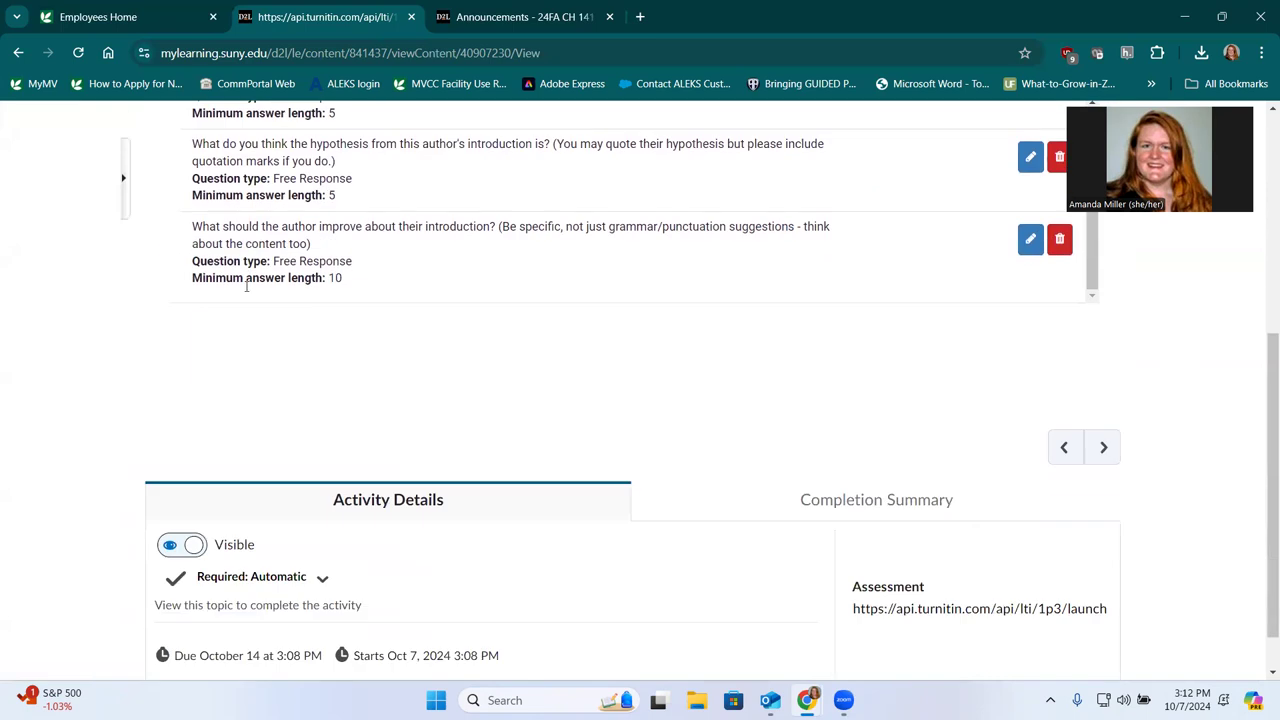
pyautogui.scroll(5, 257, 334)
pyautogui.scroll(2, 308, 352)
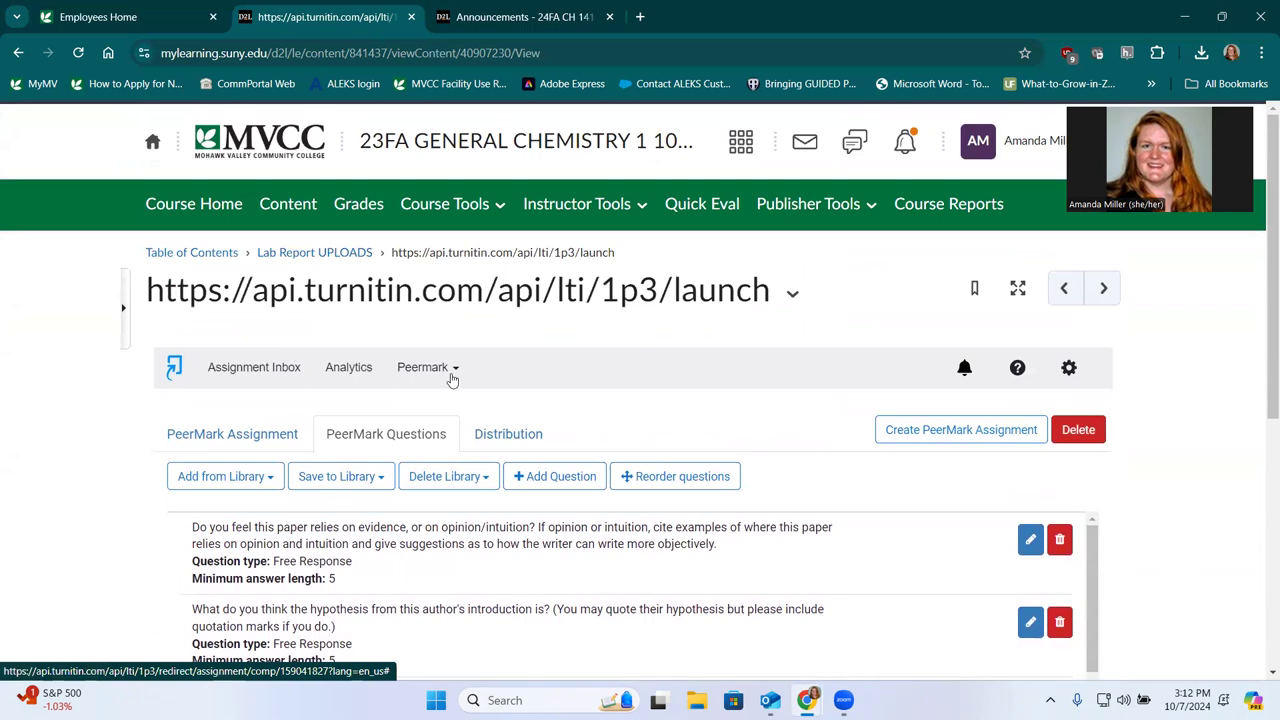
pyautogui.click(308, 385)
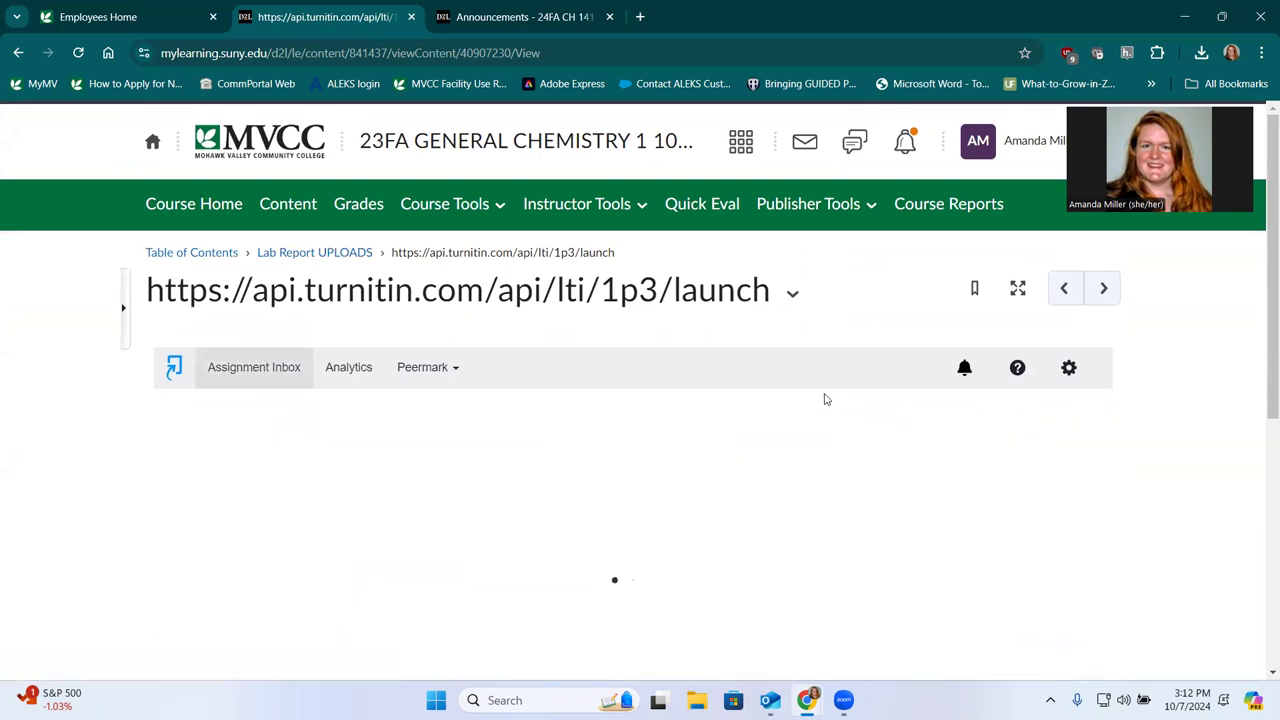